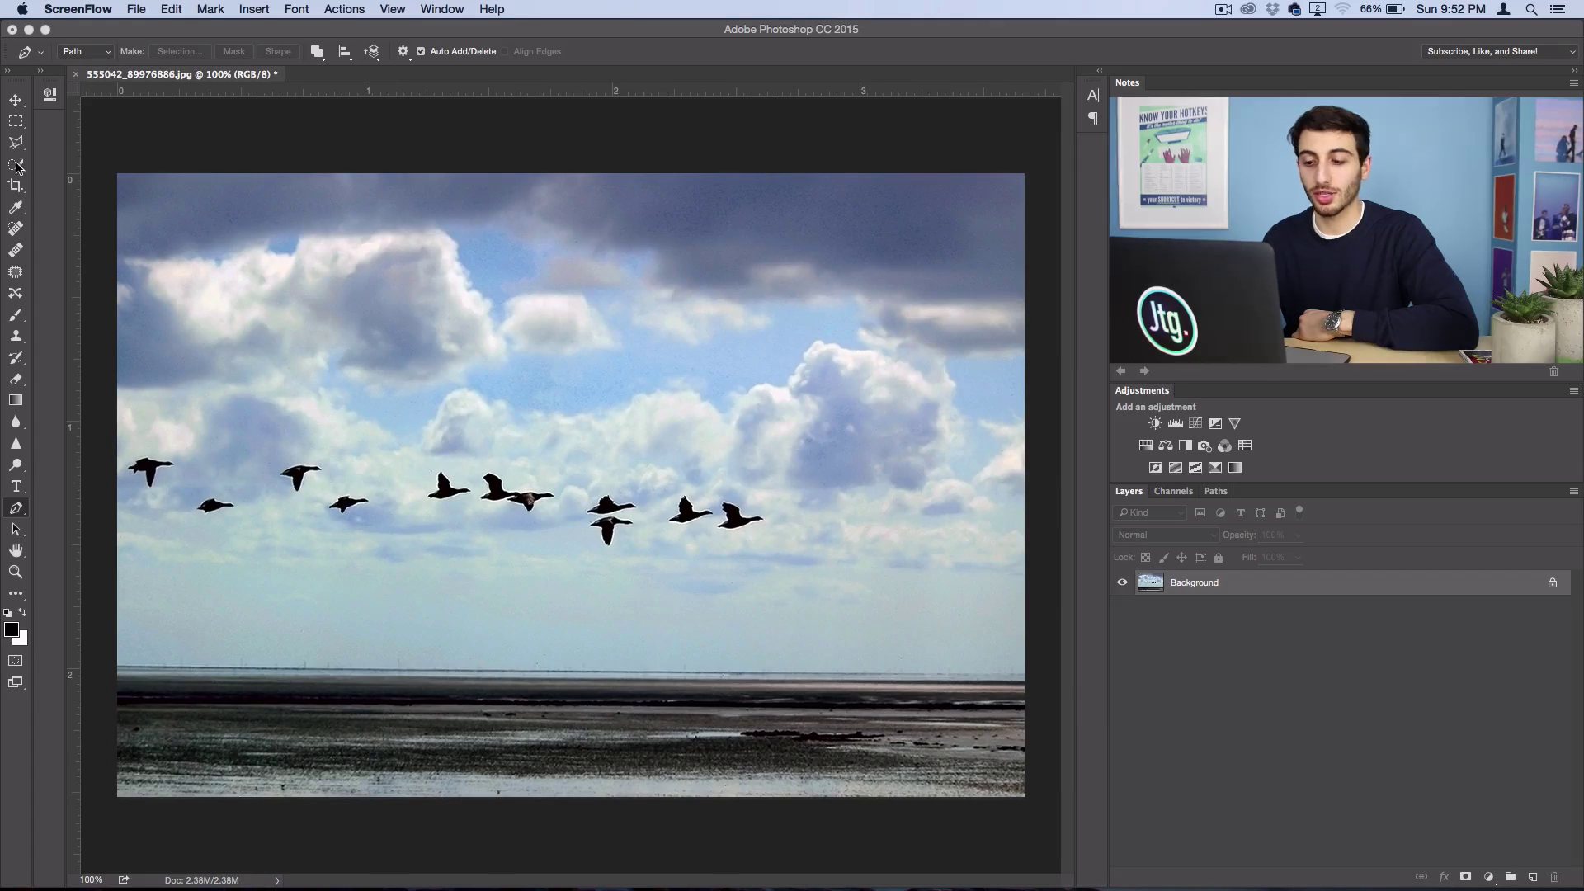
Select one goose in the sky with a smaller Quick Selection brush
drag(16, 165, 59, 169)
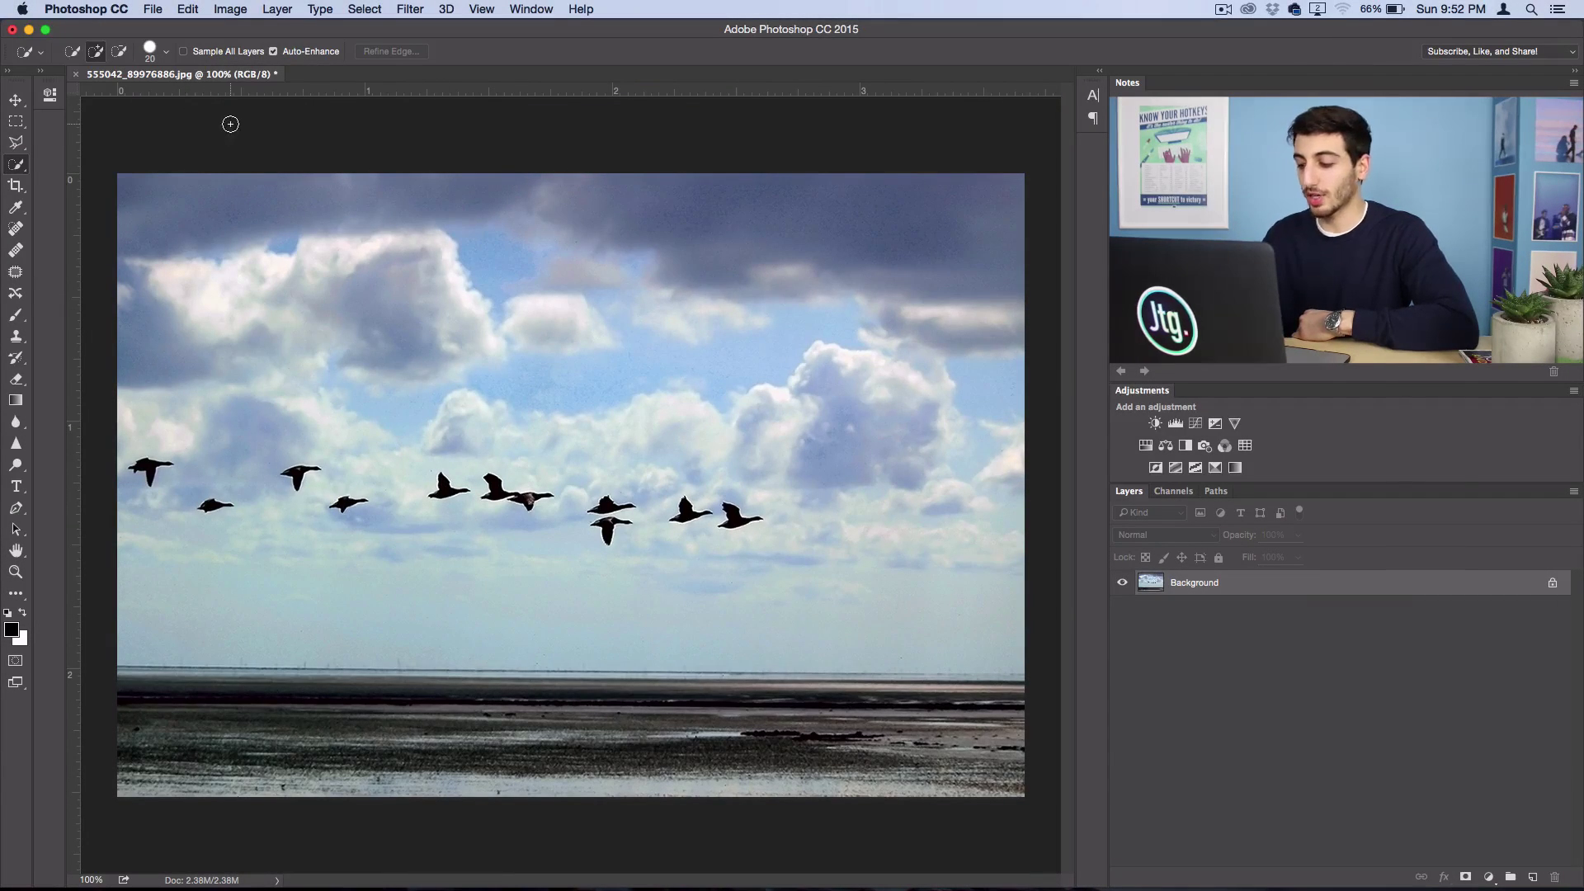
key(bracketleft)
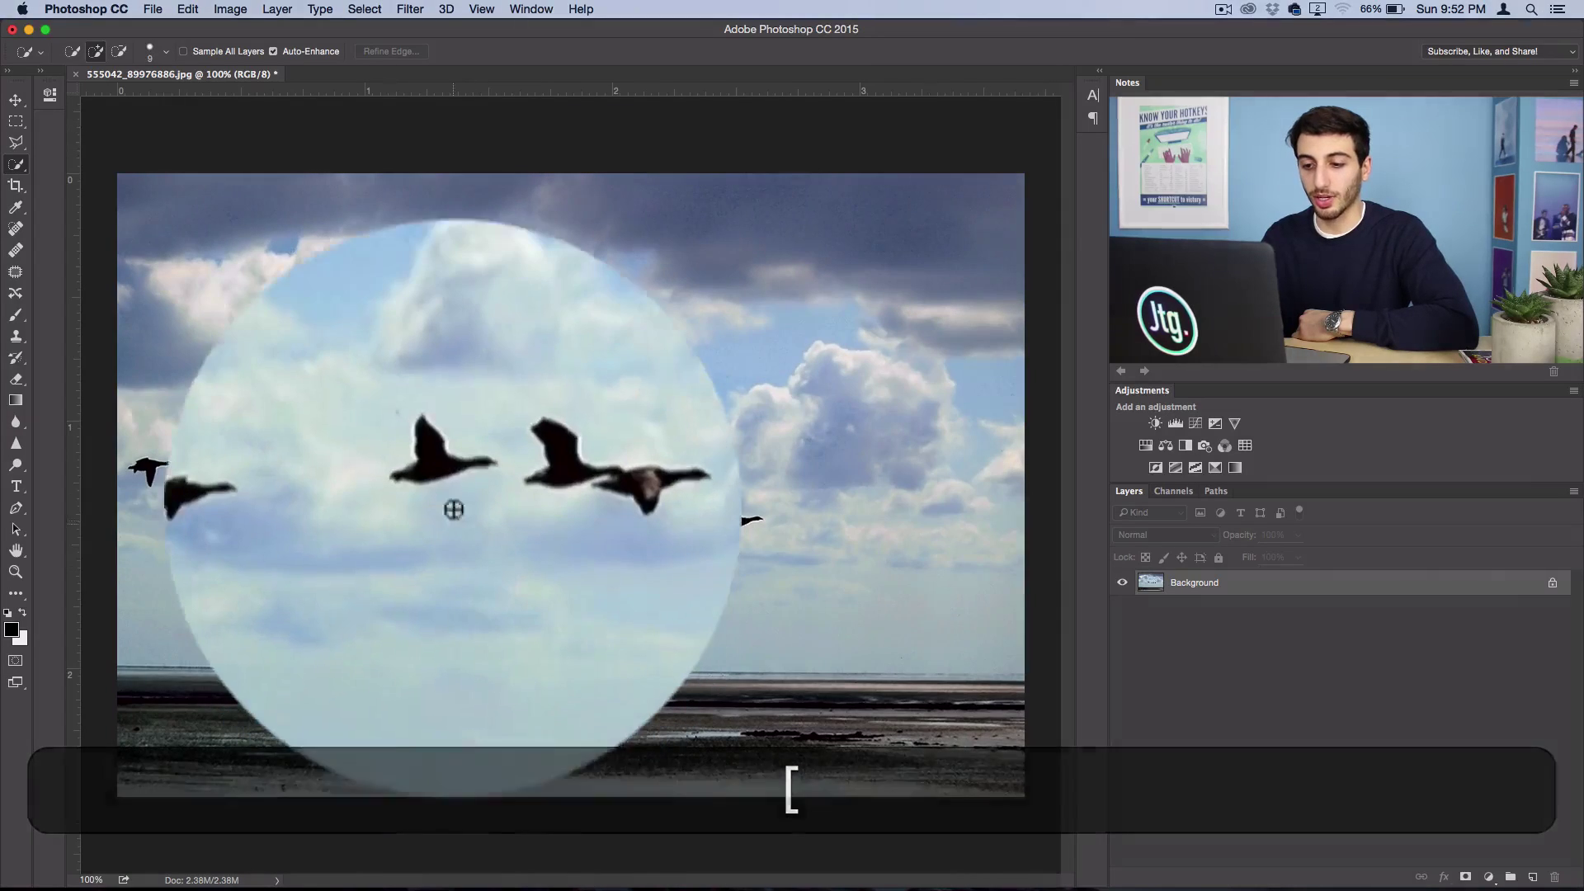
click(444, 487)
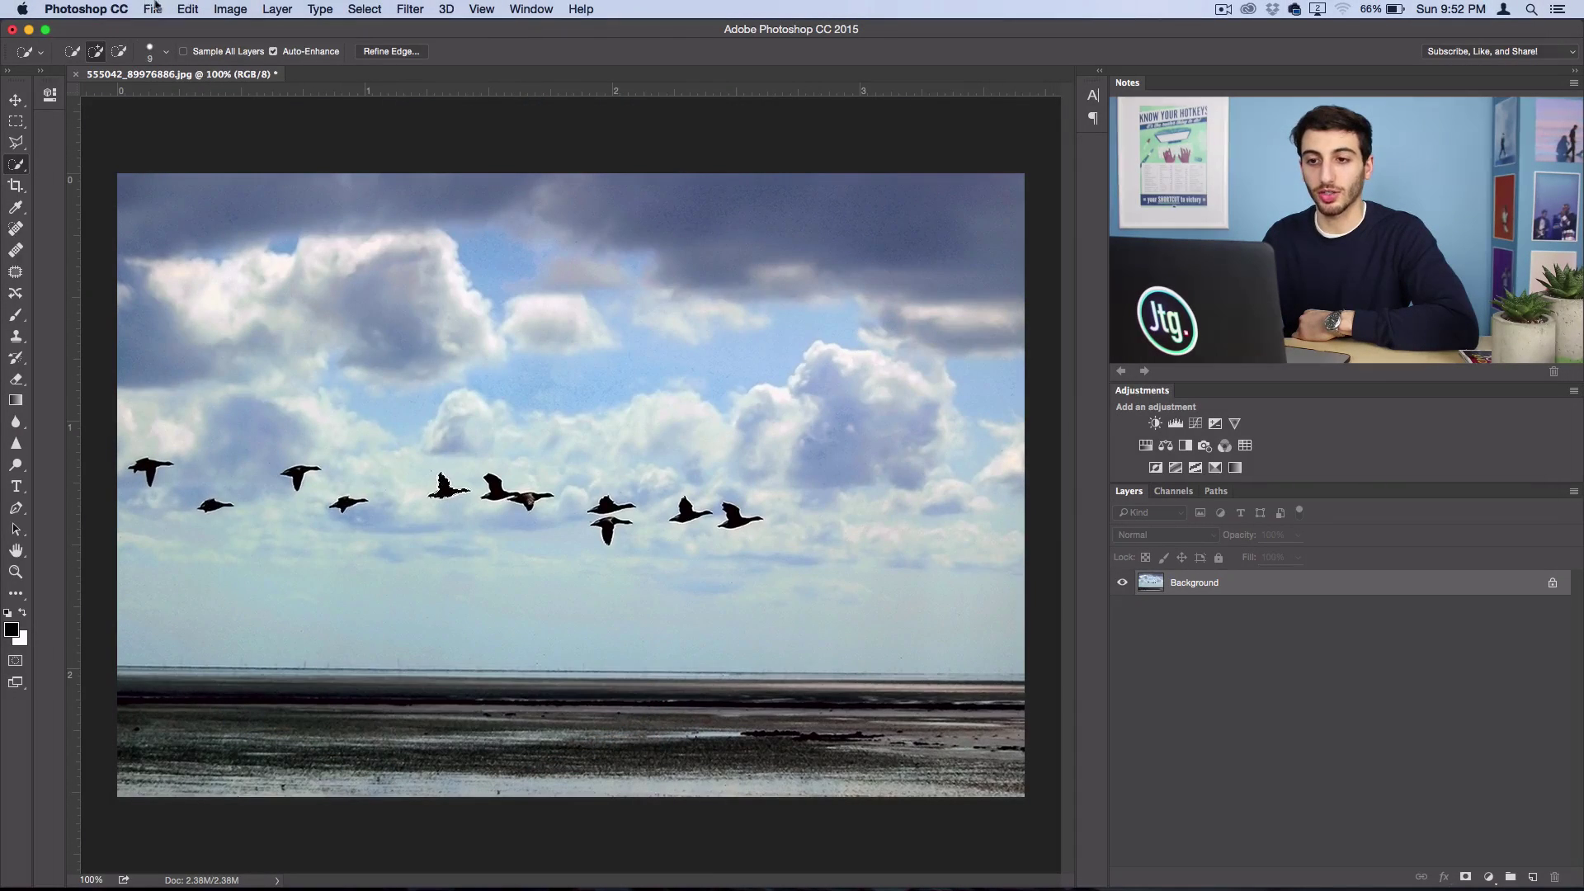
Define the selected goose as brush preset 'Sampled Brush 2', then deselect
click(187, 9)
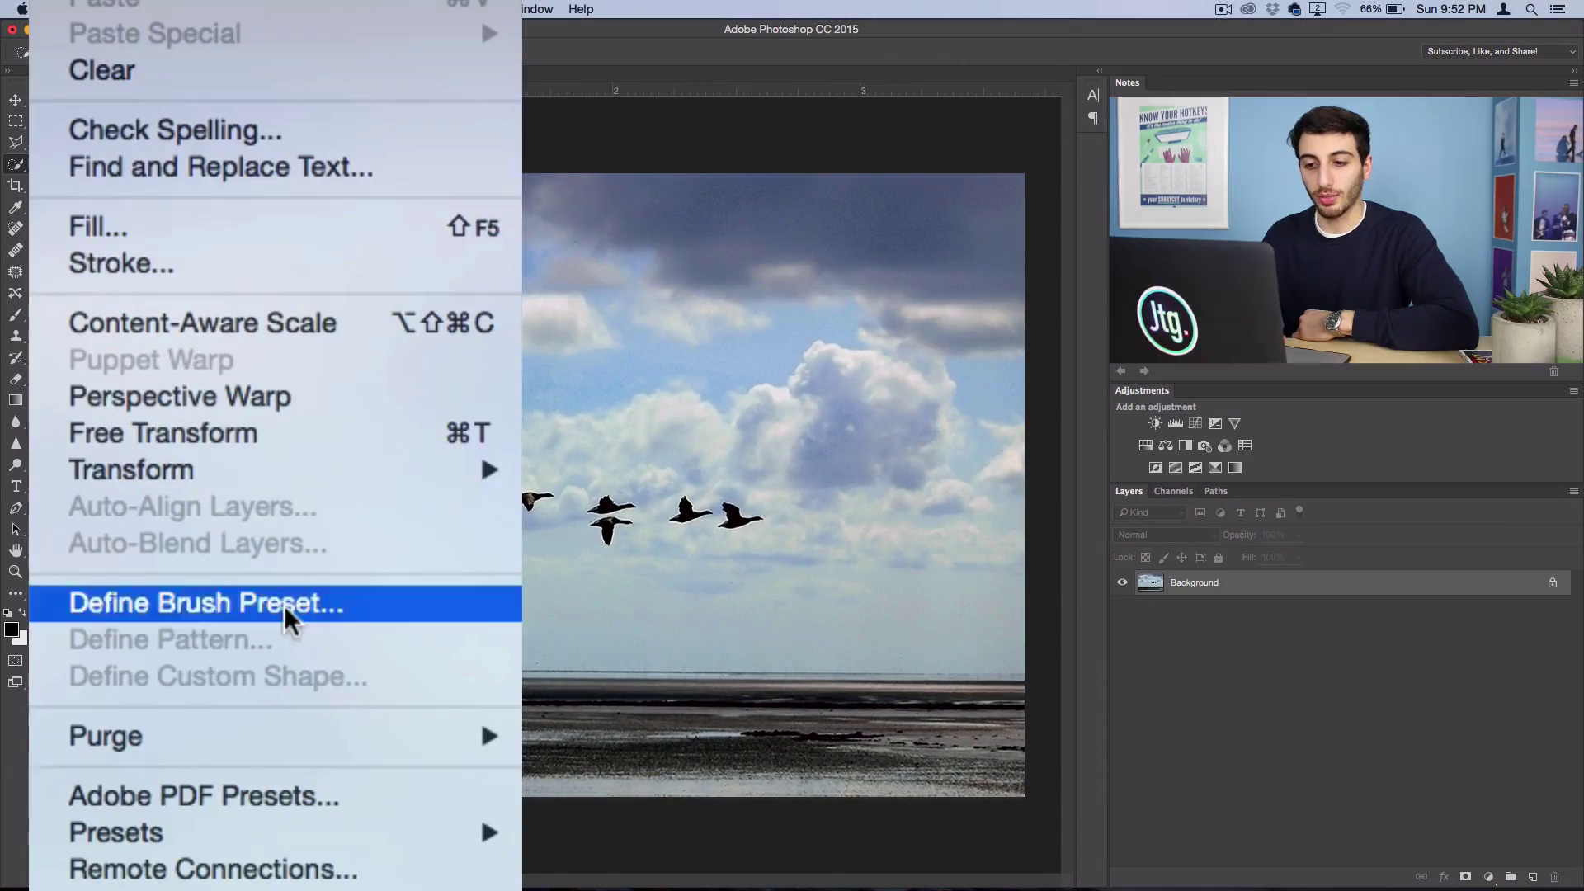
click(279, 418)
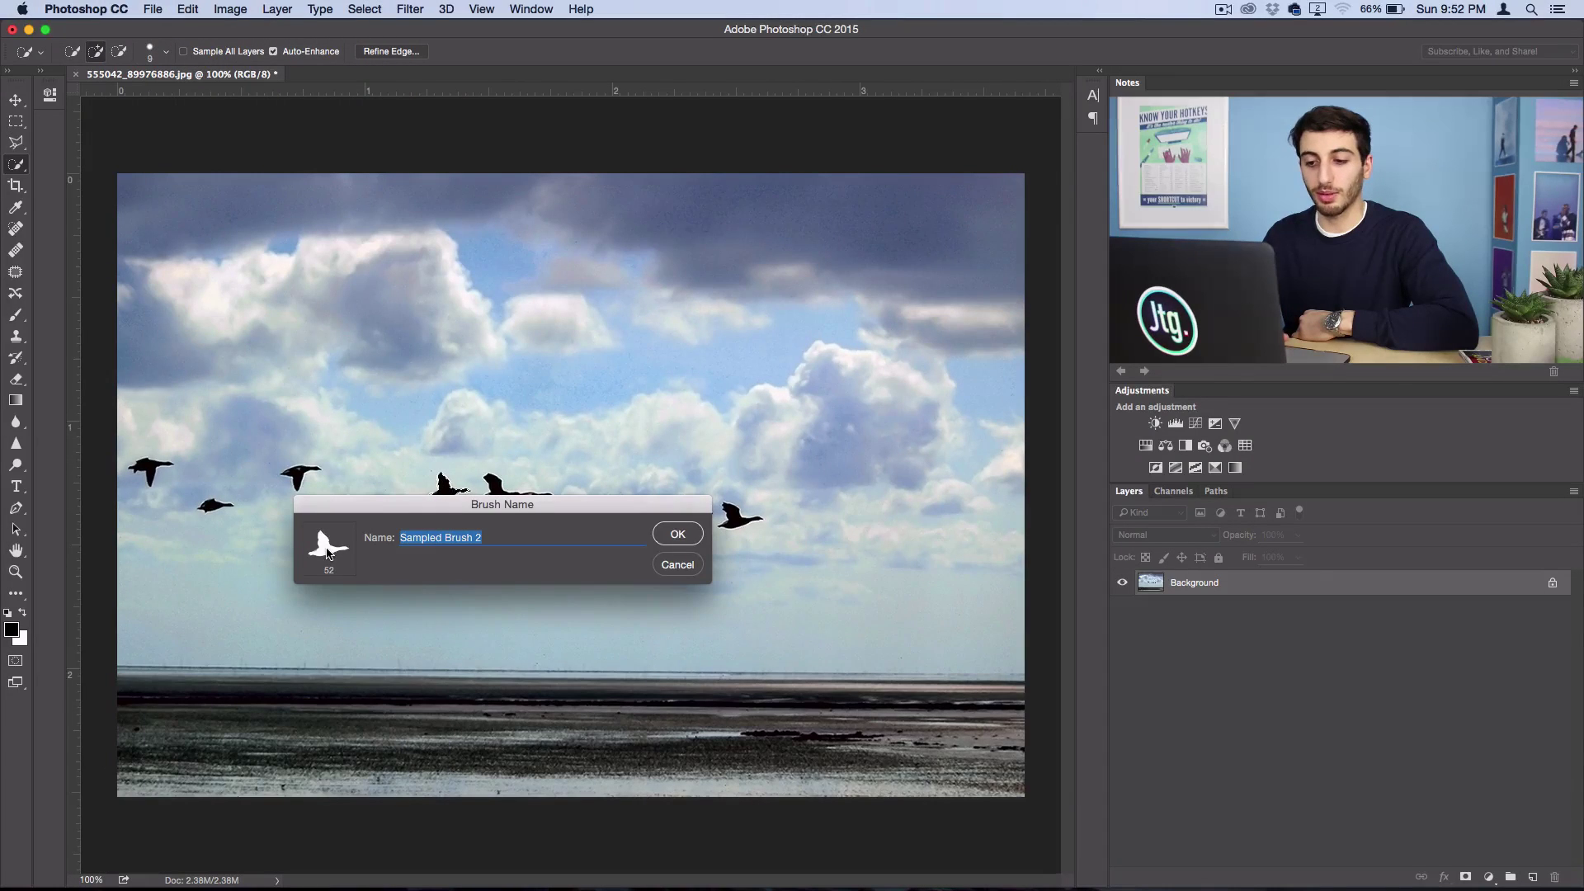
click(701, 537)
right_click(333, 367)
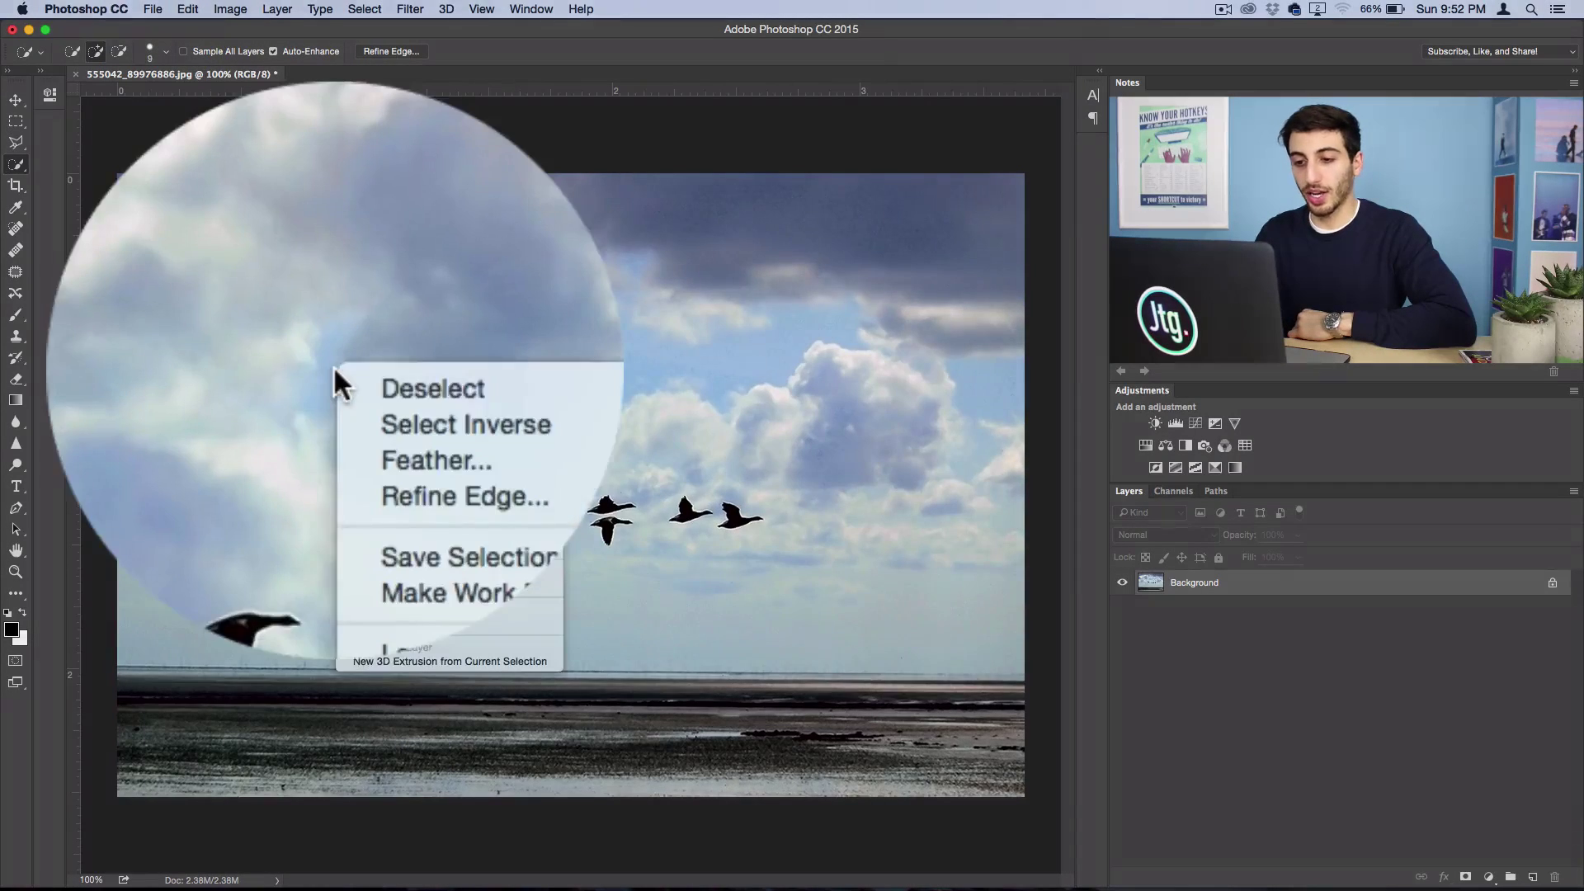
click(362, 377)
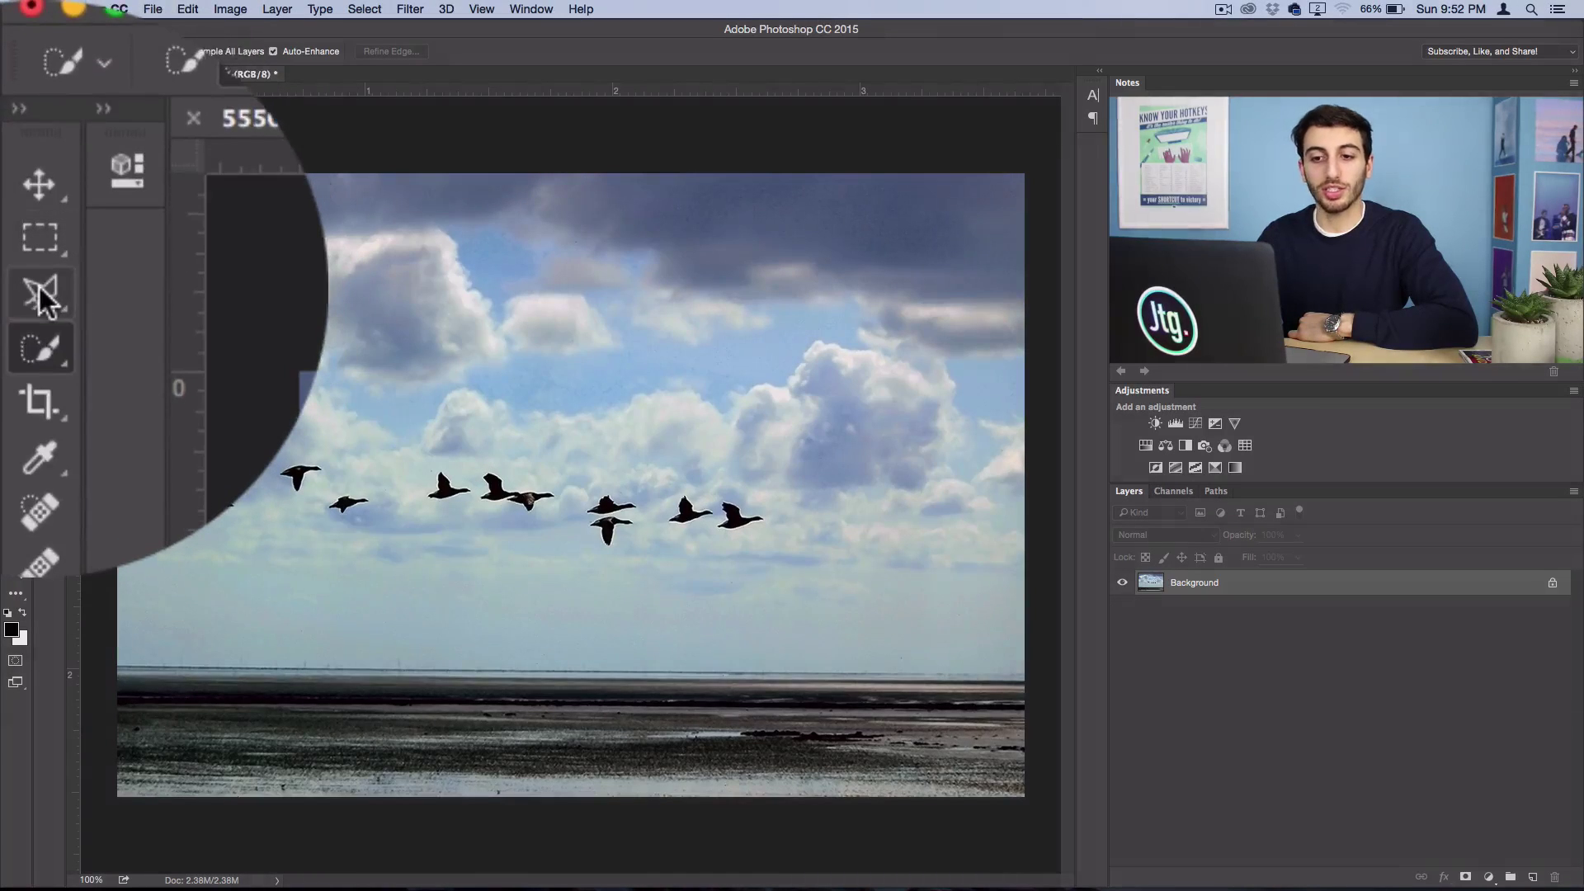
Draw a freehand Lasso selection around the whole line of geese
click(16, 142)
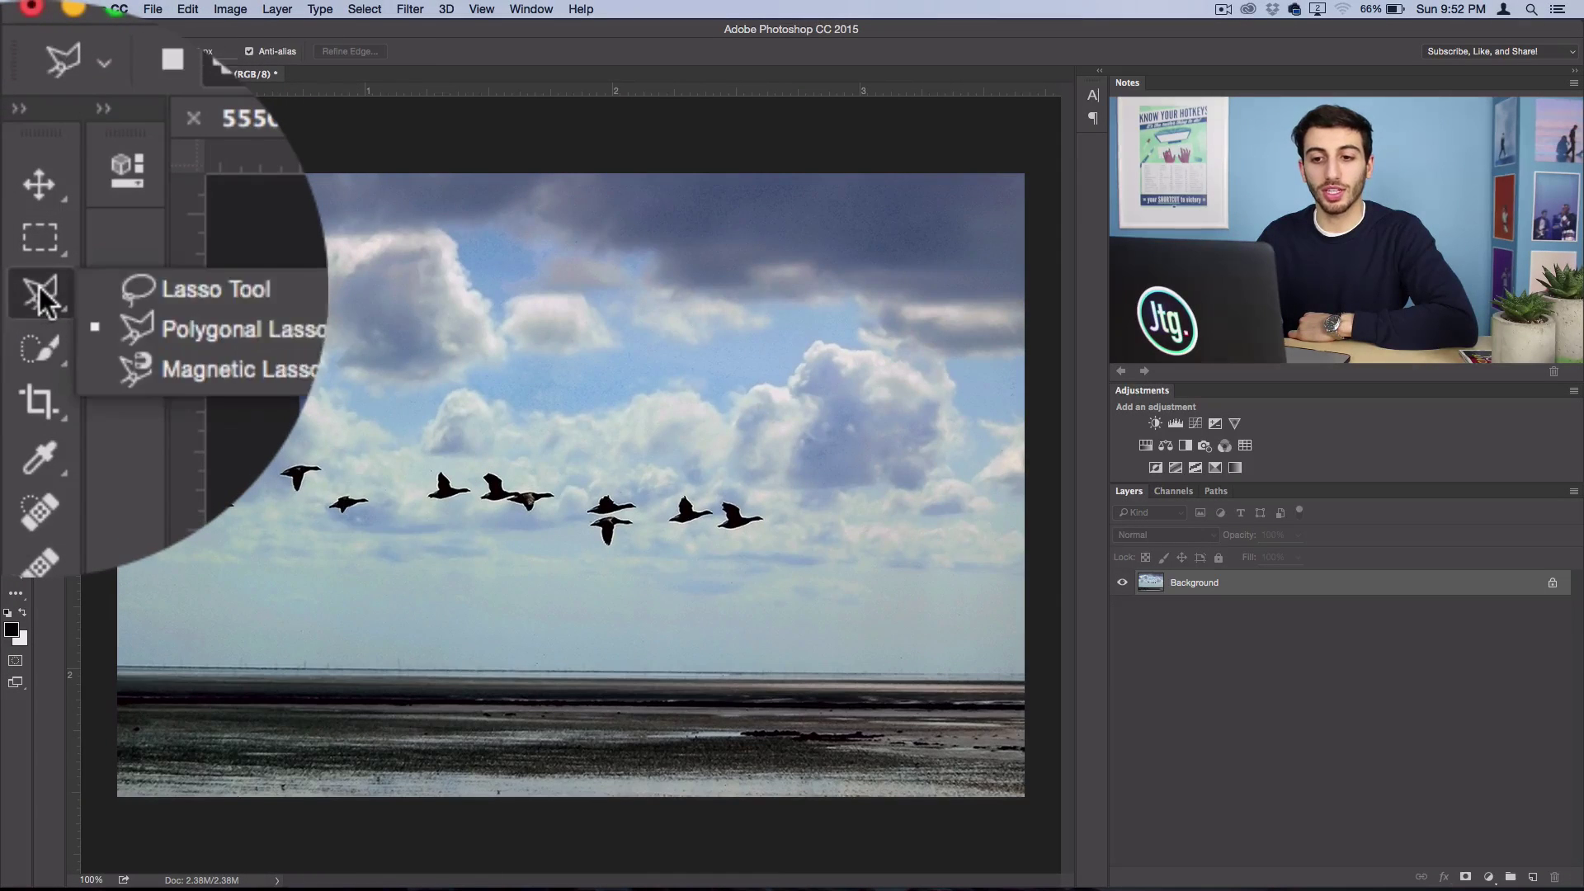
click(70, 146)
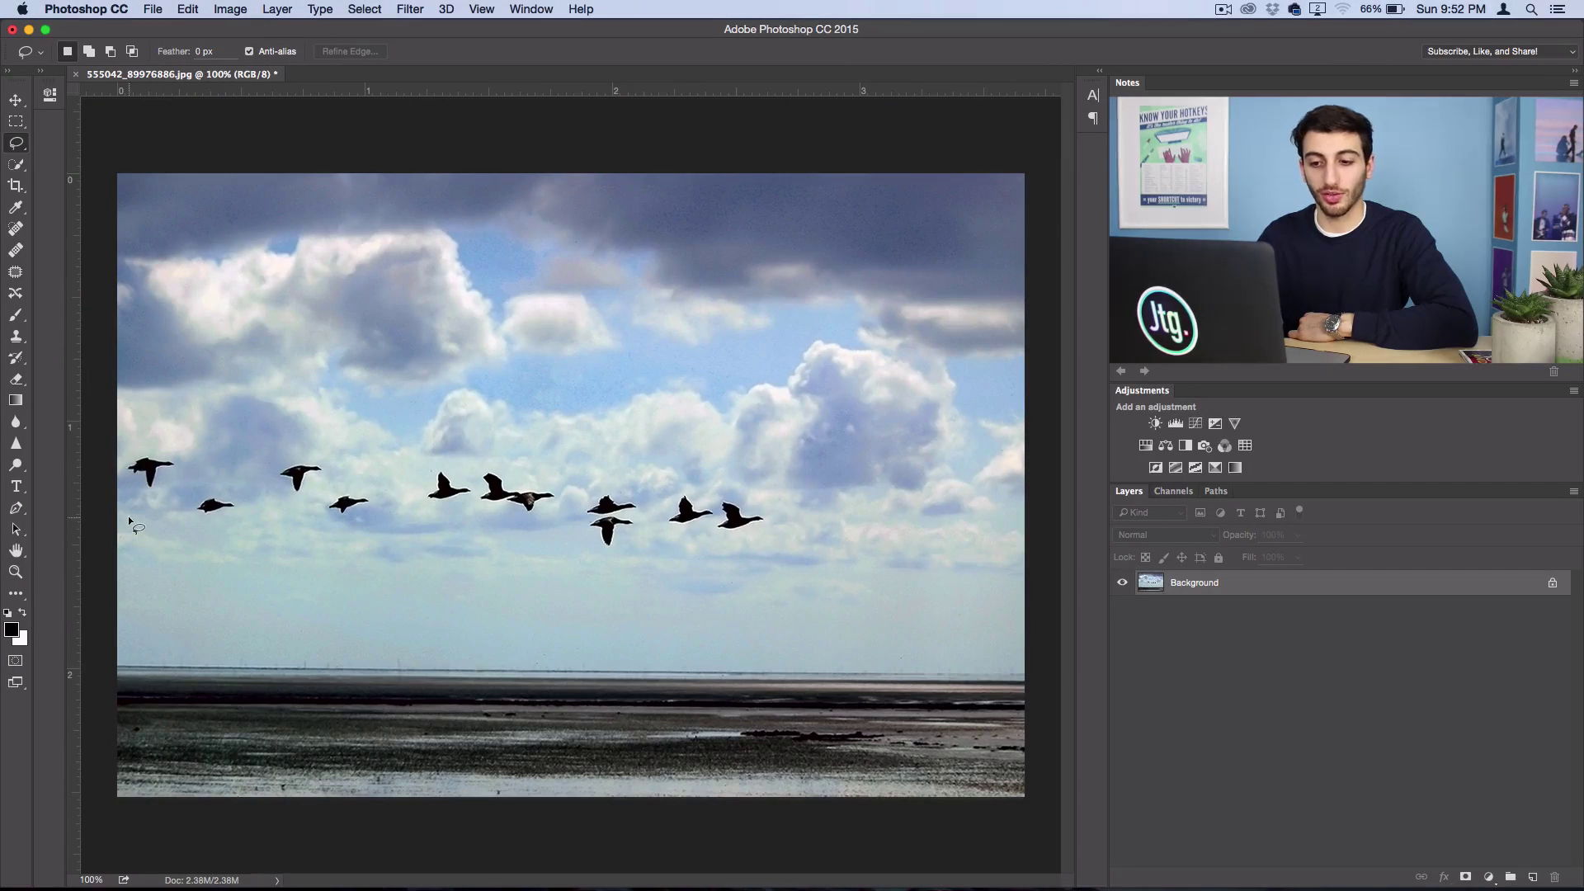
mouse_move(202, 535)
mouse_down()
mouse_move(386, 562)
mouse_move(374, 564)
mouse_move(416, 549)
mouse_move(744, 587)
mouse_move(817, 552)
mouse_move(754, 462)
mouse_move(703, 453)
mouse_move(188, 445)
mouse_up()
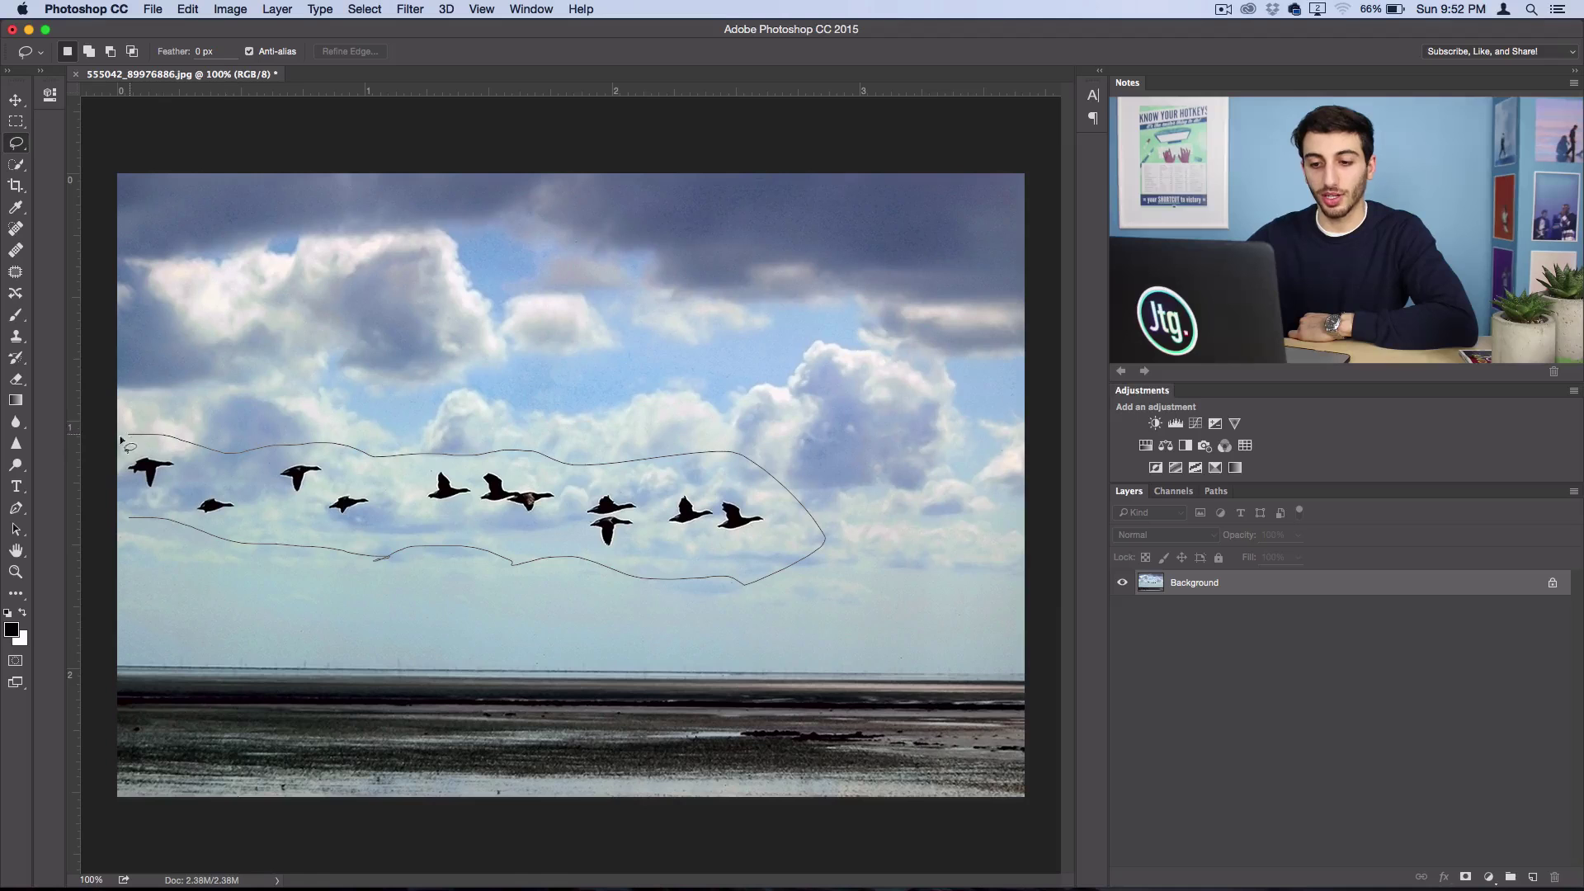
drag(125, 494, 129, 513)
Fill the flock selection with Content-Aware contents so only clouds remain
right_click(351, 494)
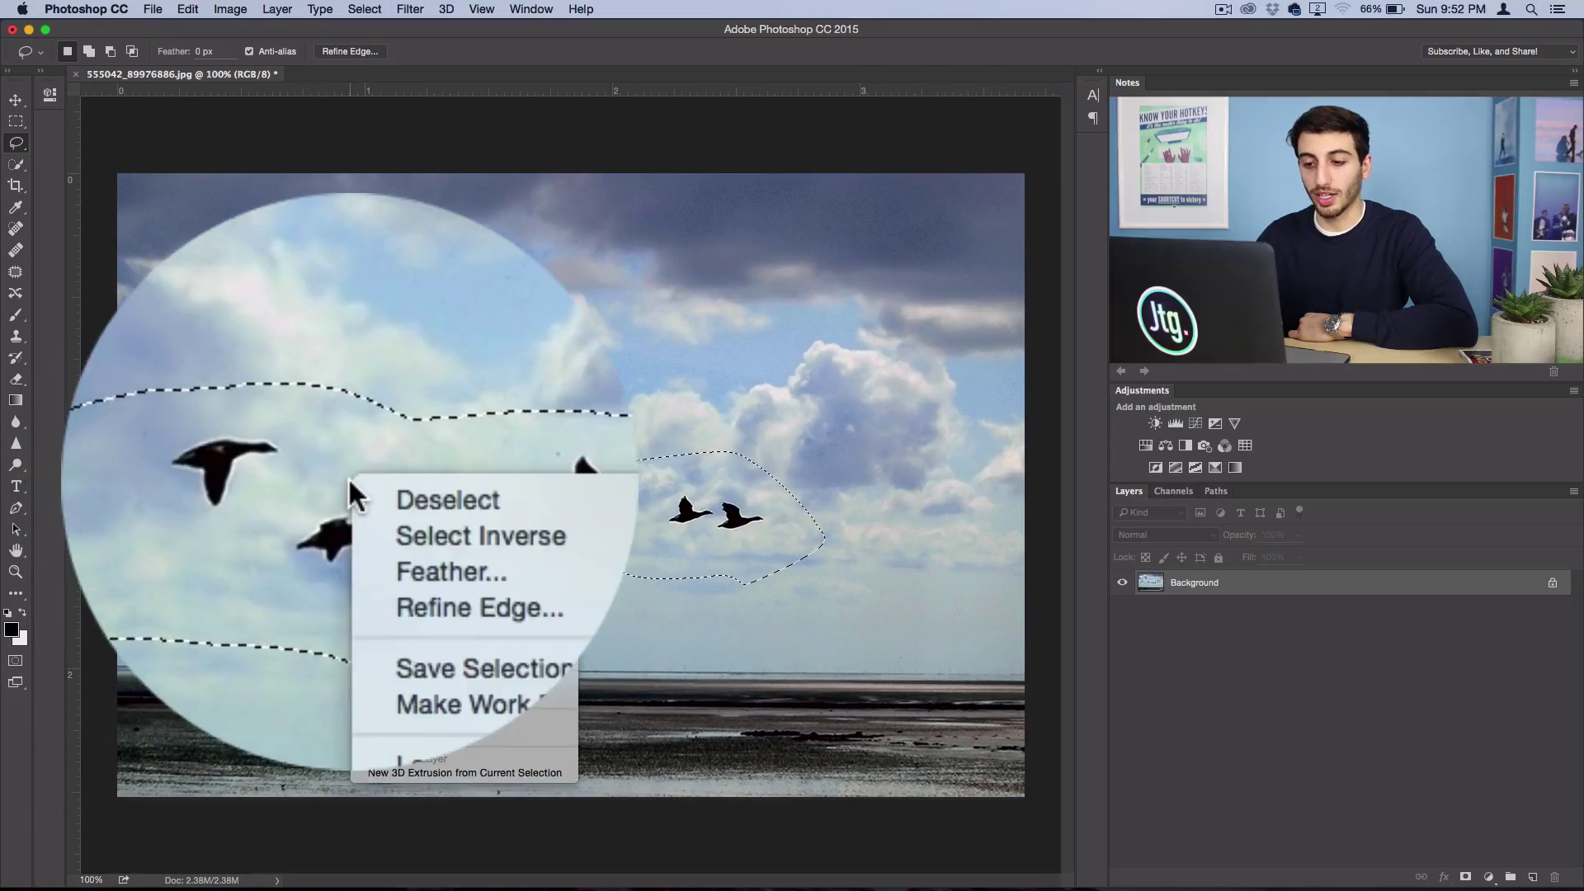
click(386, 682)
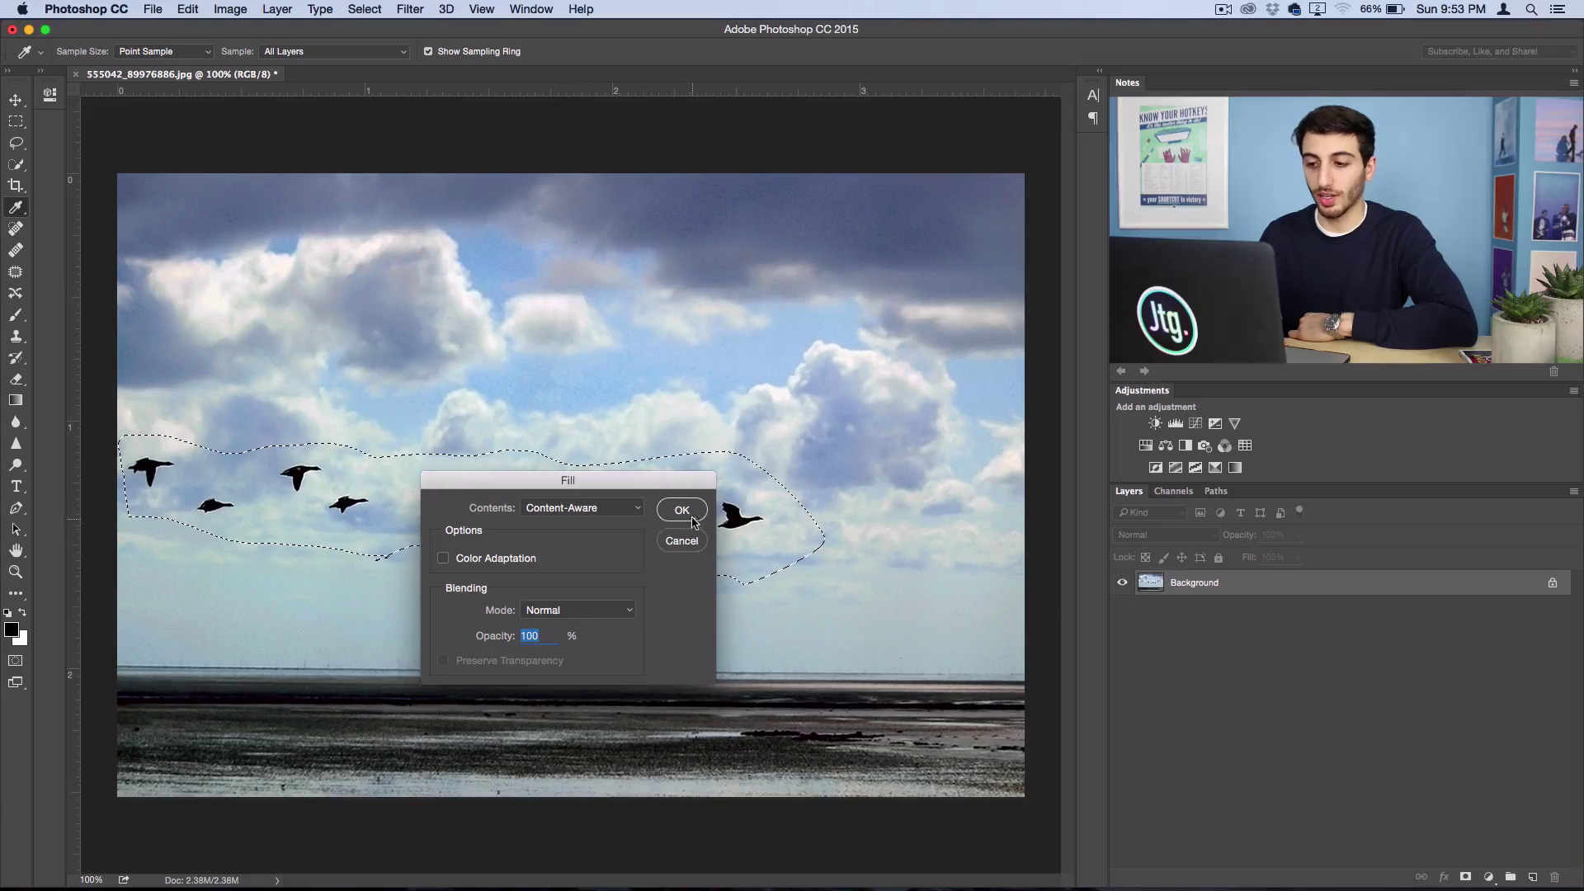
click(696, 515)
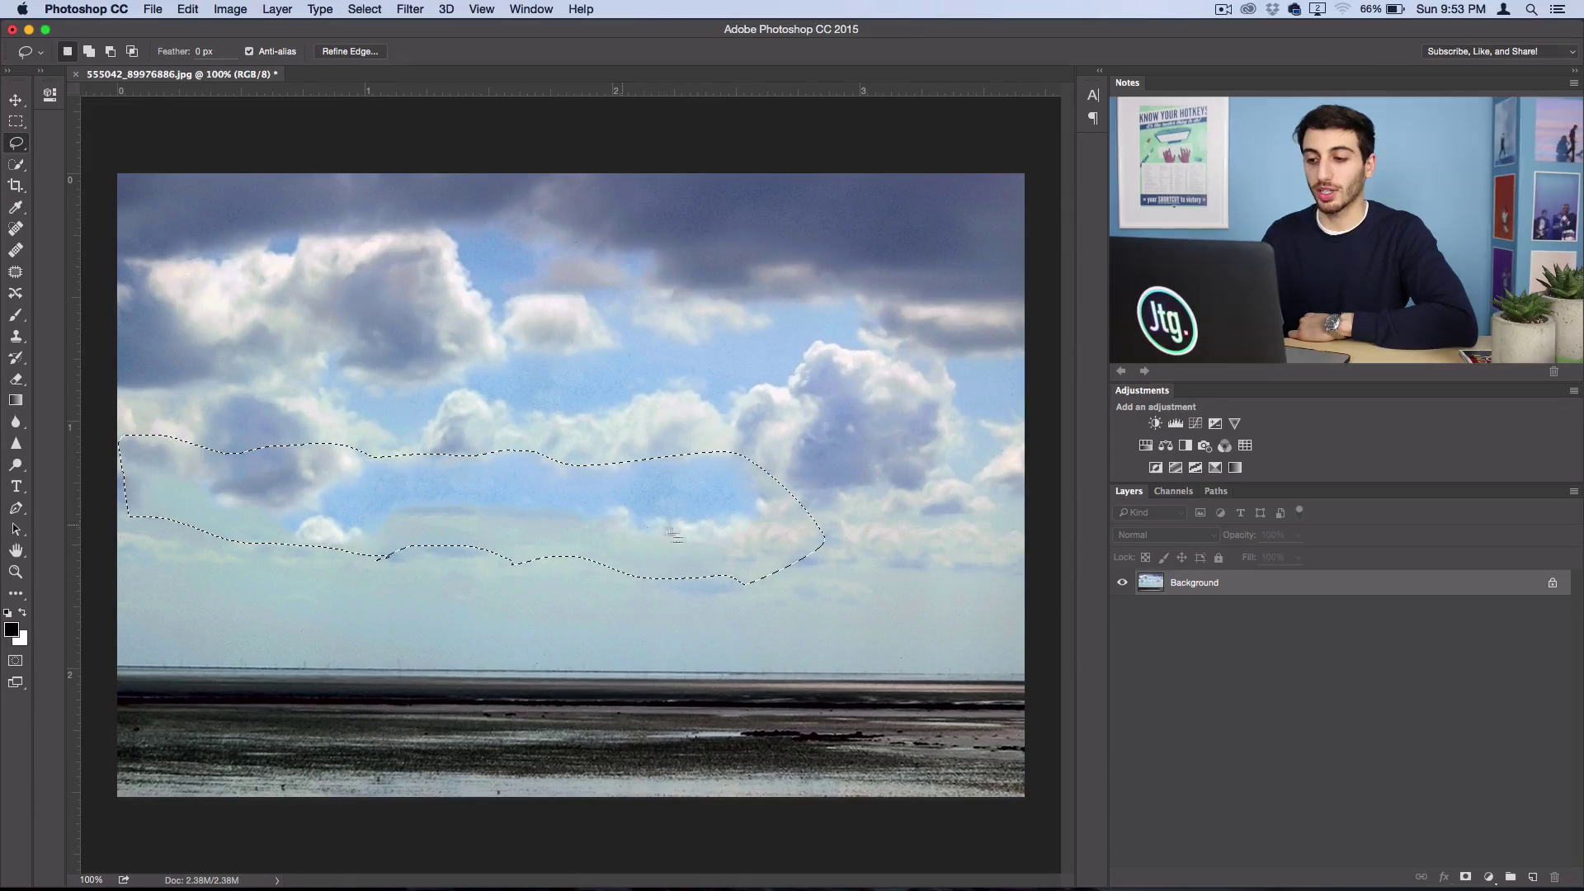
Deselect, then draw a large heart Custom Shape in Path mode, centred in the sky
right_click(689, 525)
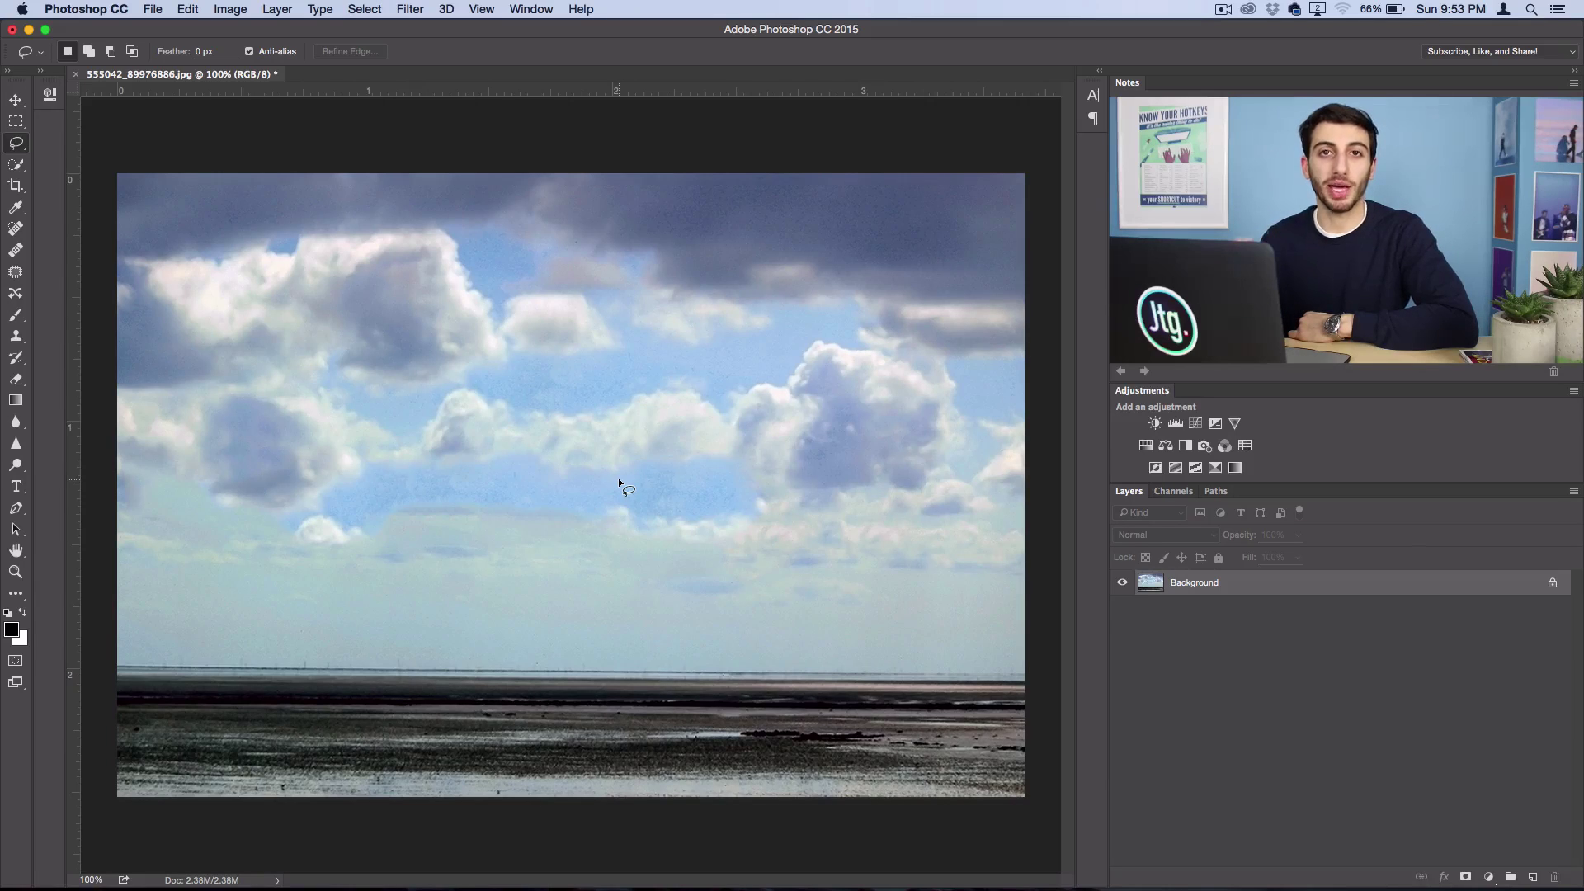
click(16, 593)
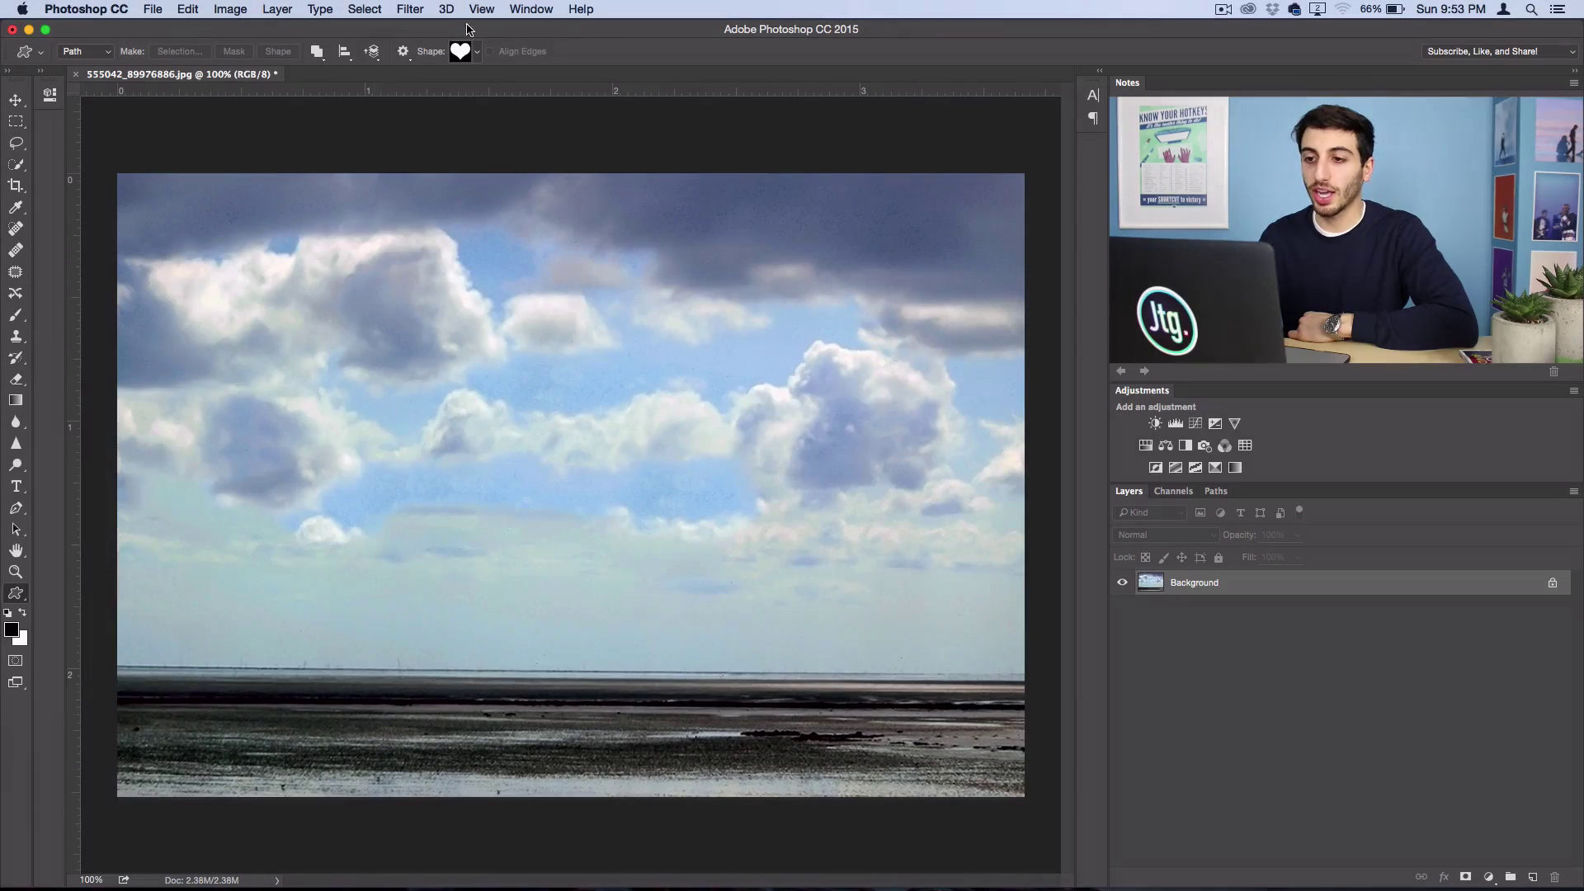
click(477, 51)
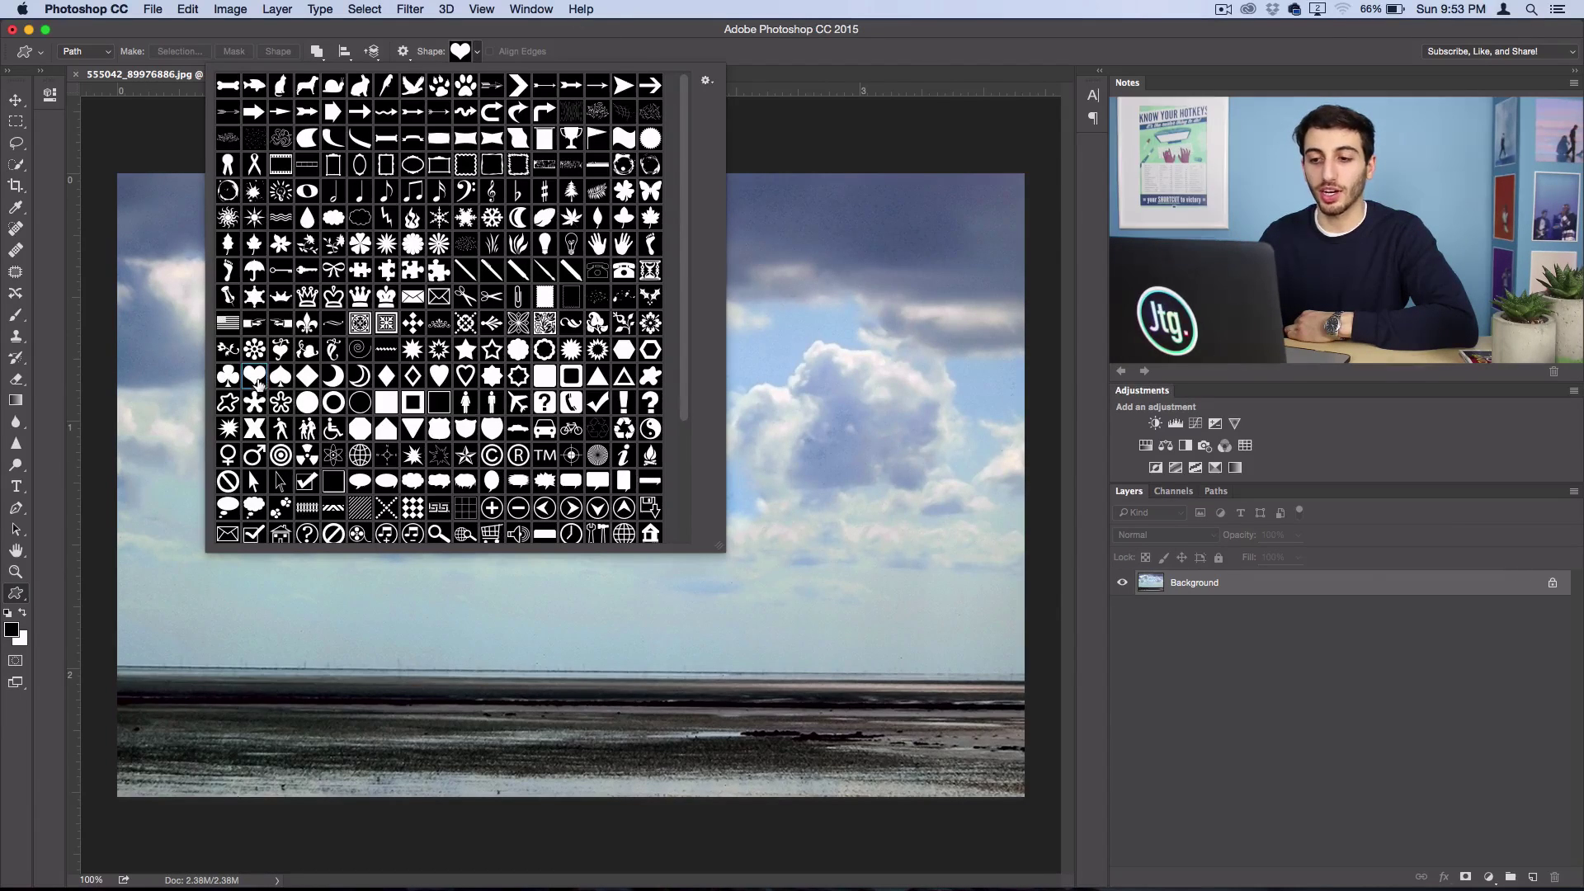
click(484, 48)
click(82, 52)
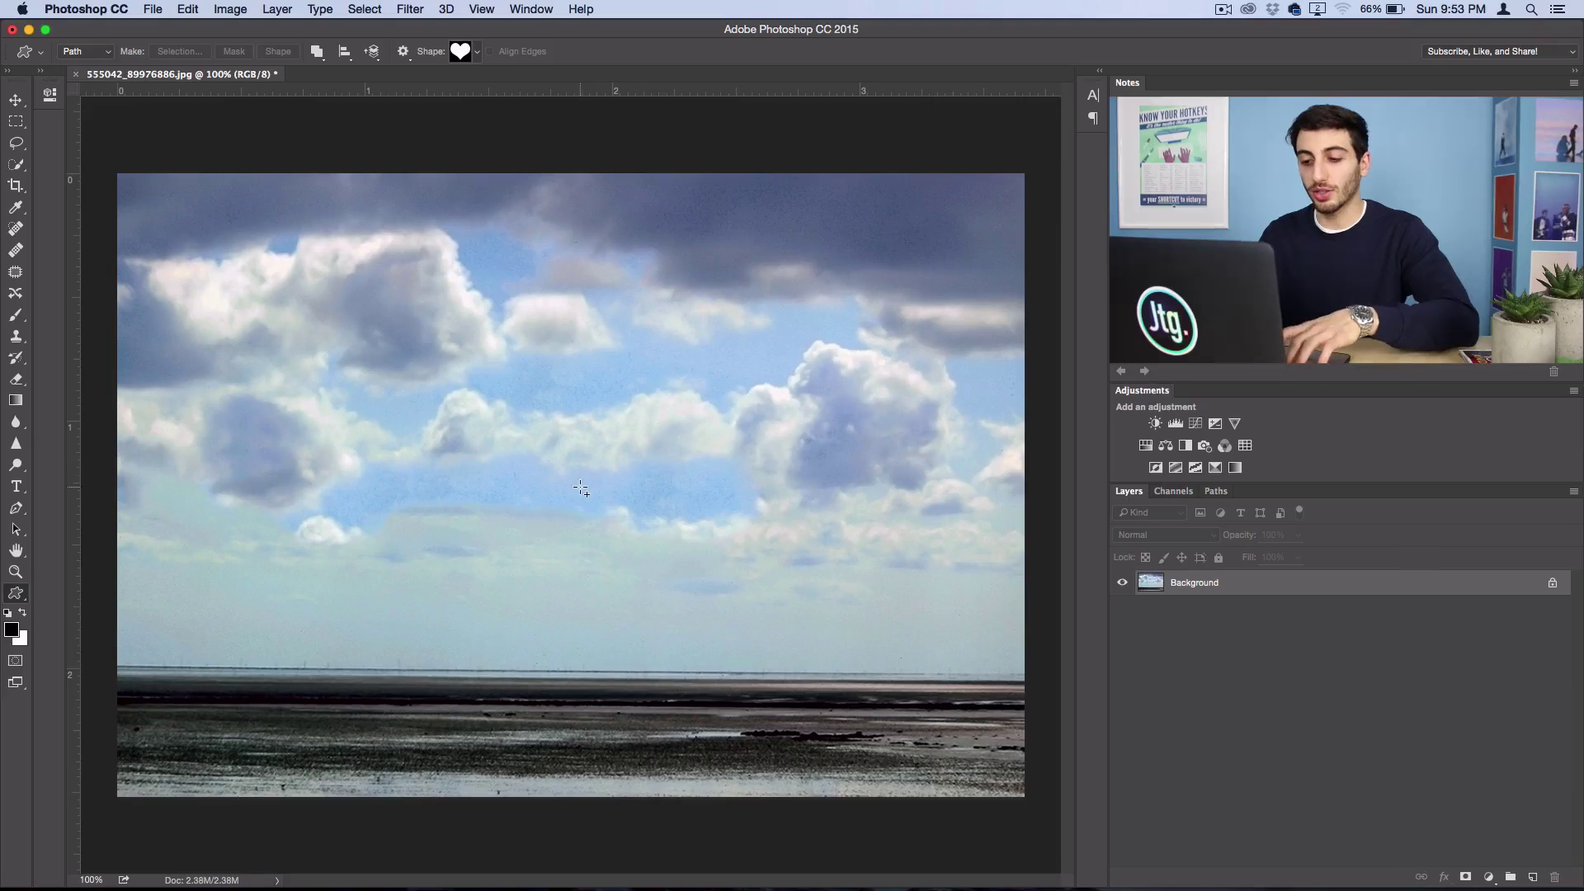
drag(592, 513, 384, 337)
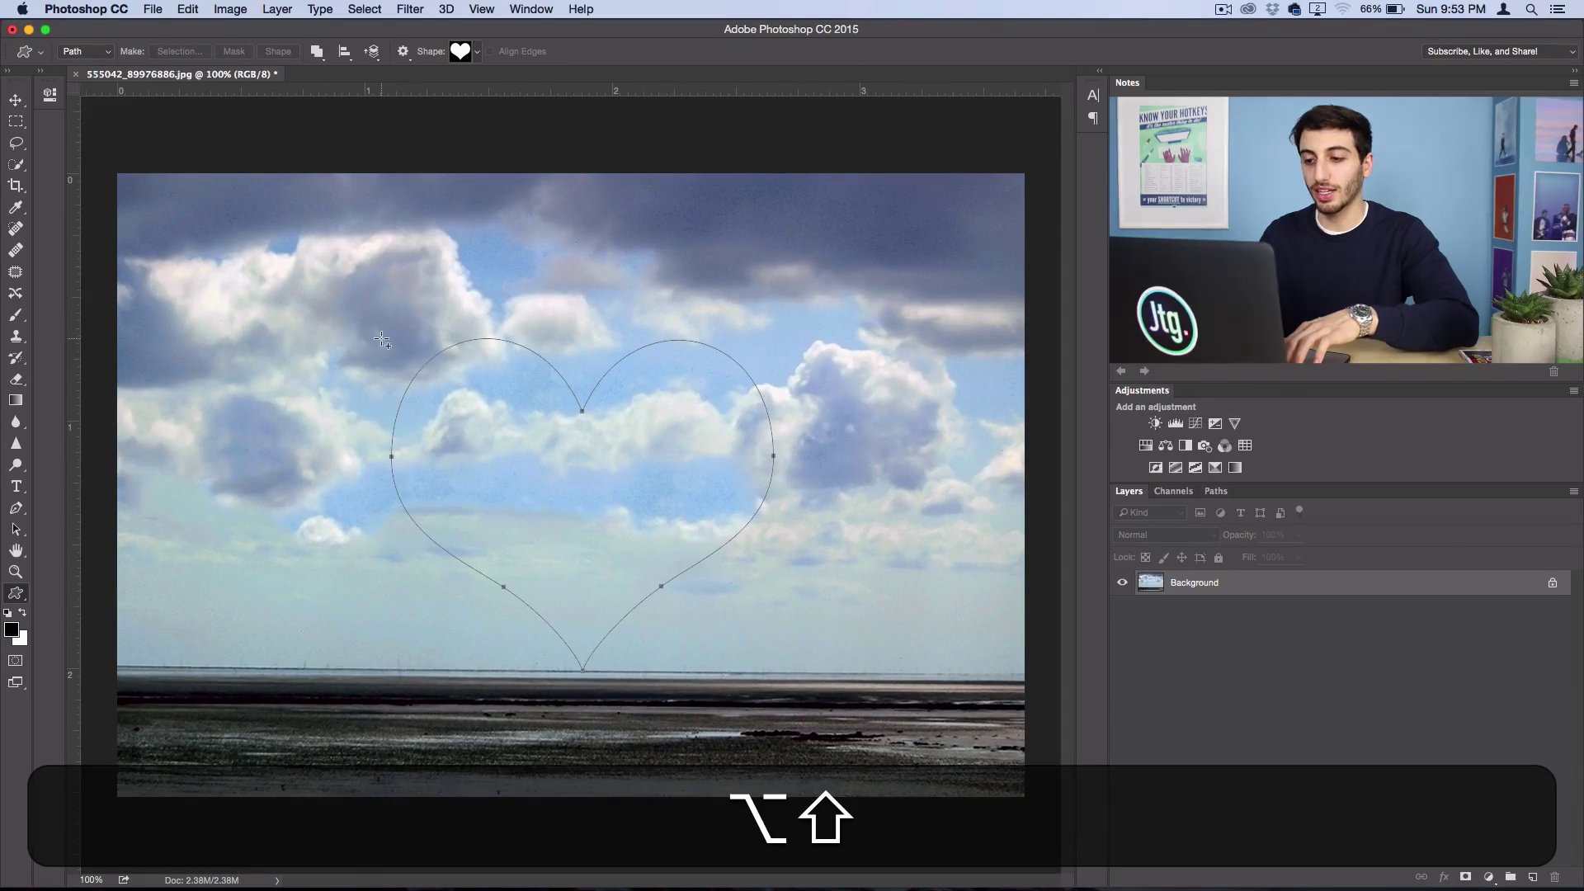
Add a new empty layer and set the goose brush tip Spacing to 166%
click(277, 9)
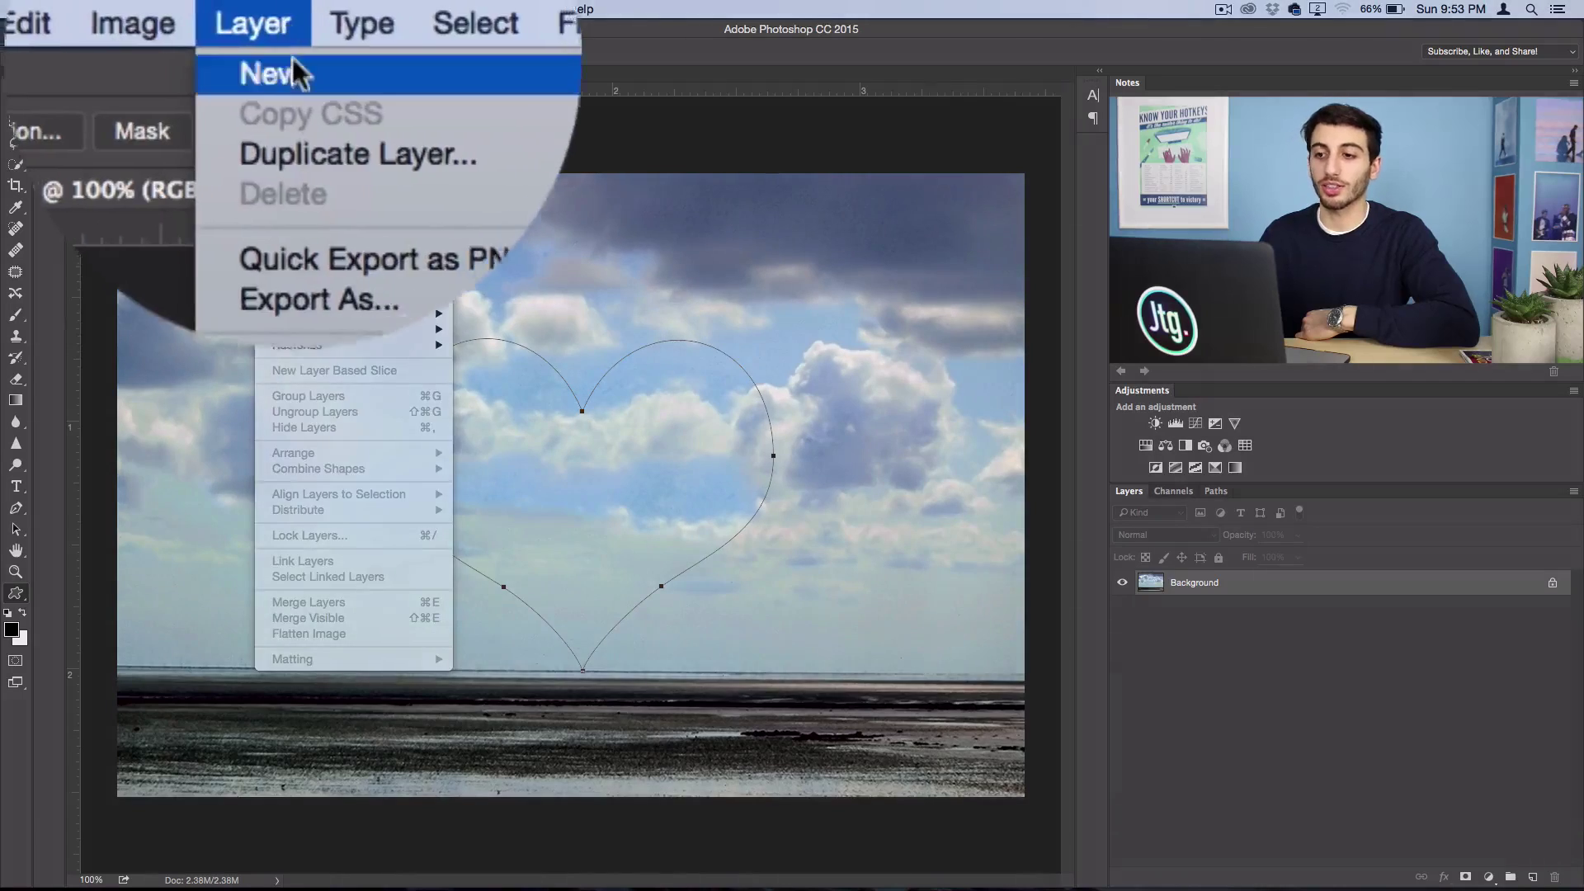
mouse_move(346, 28)
click(499, 33)
key(Return)
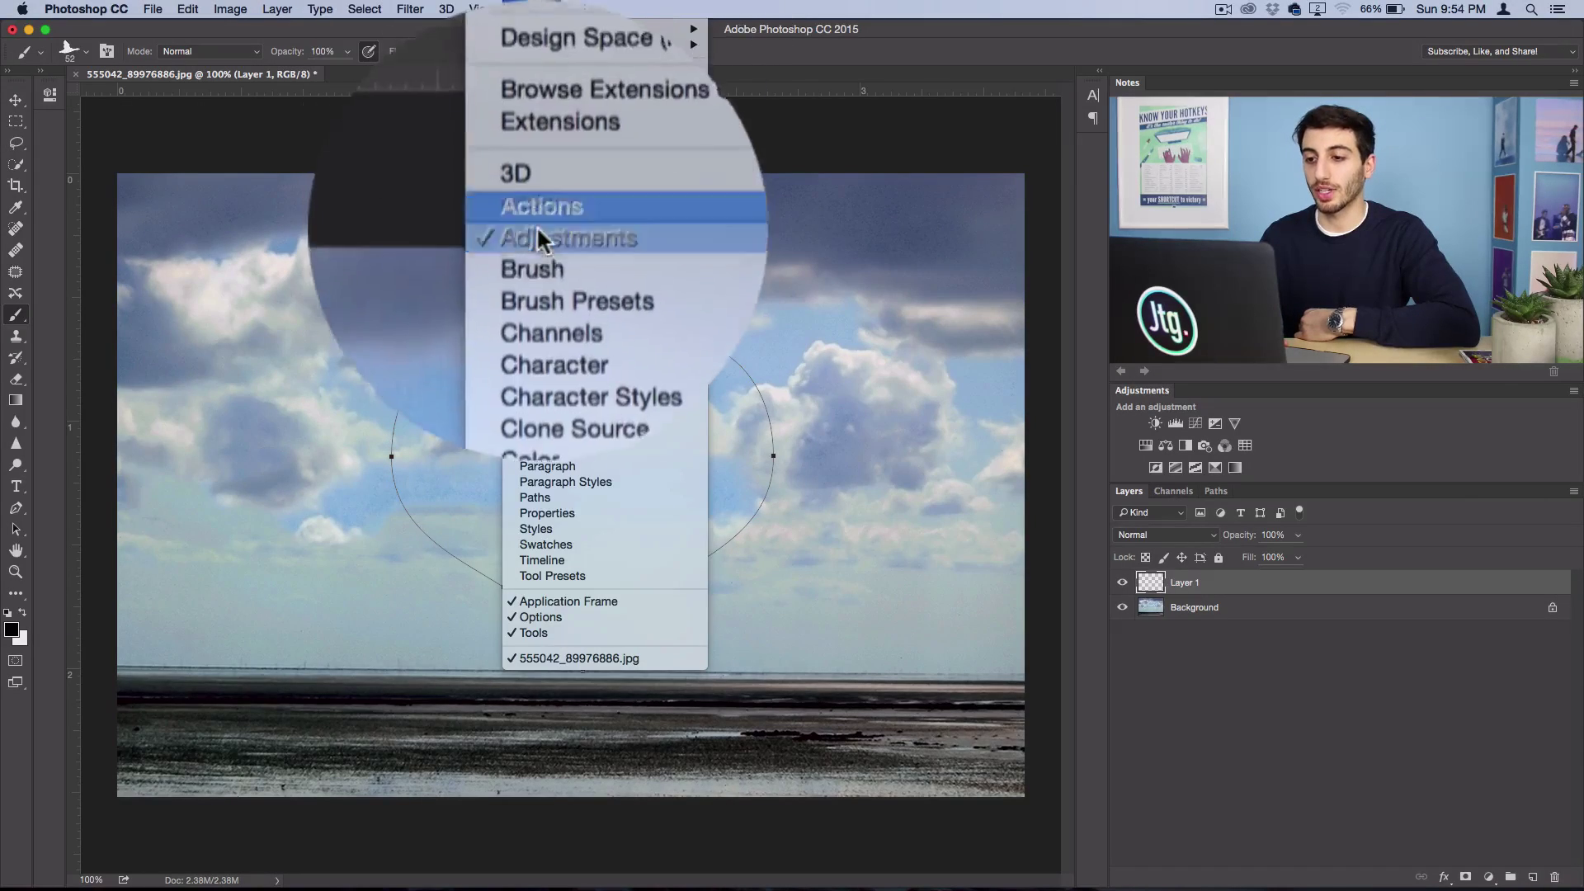
click(542, 227)
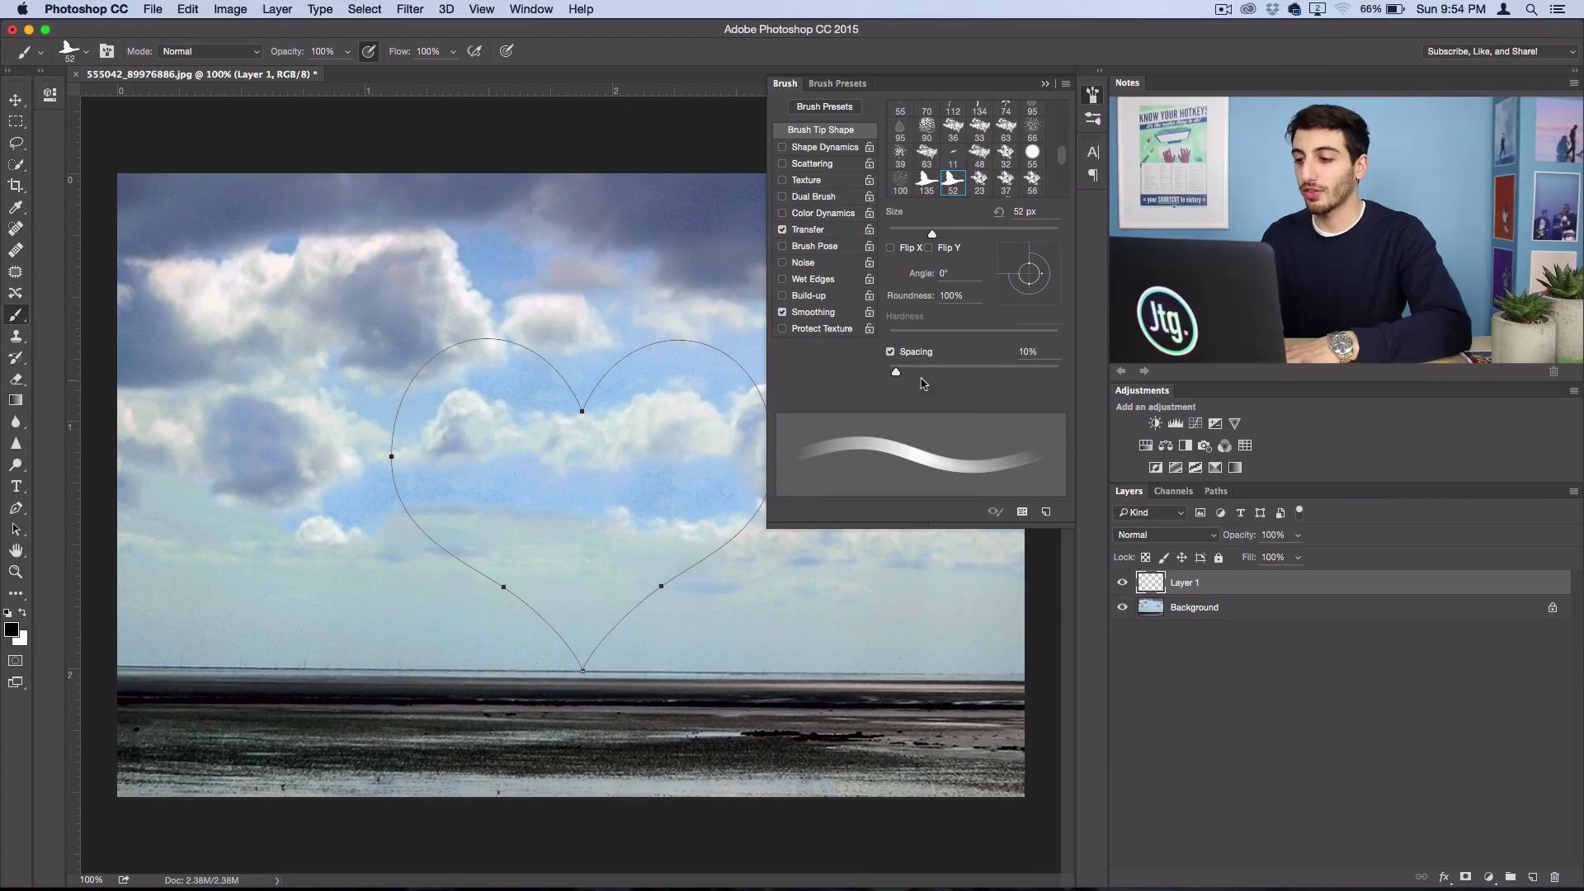
drag(903, 373, 1001, 373)
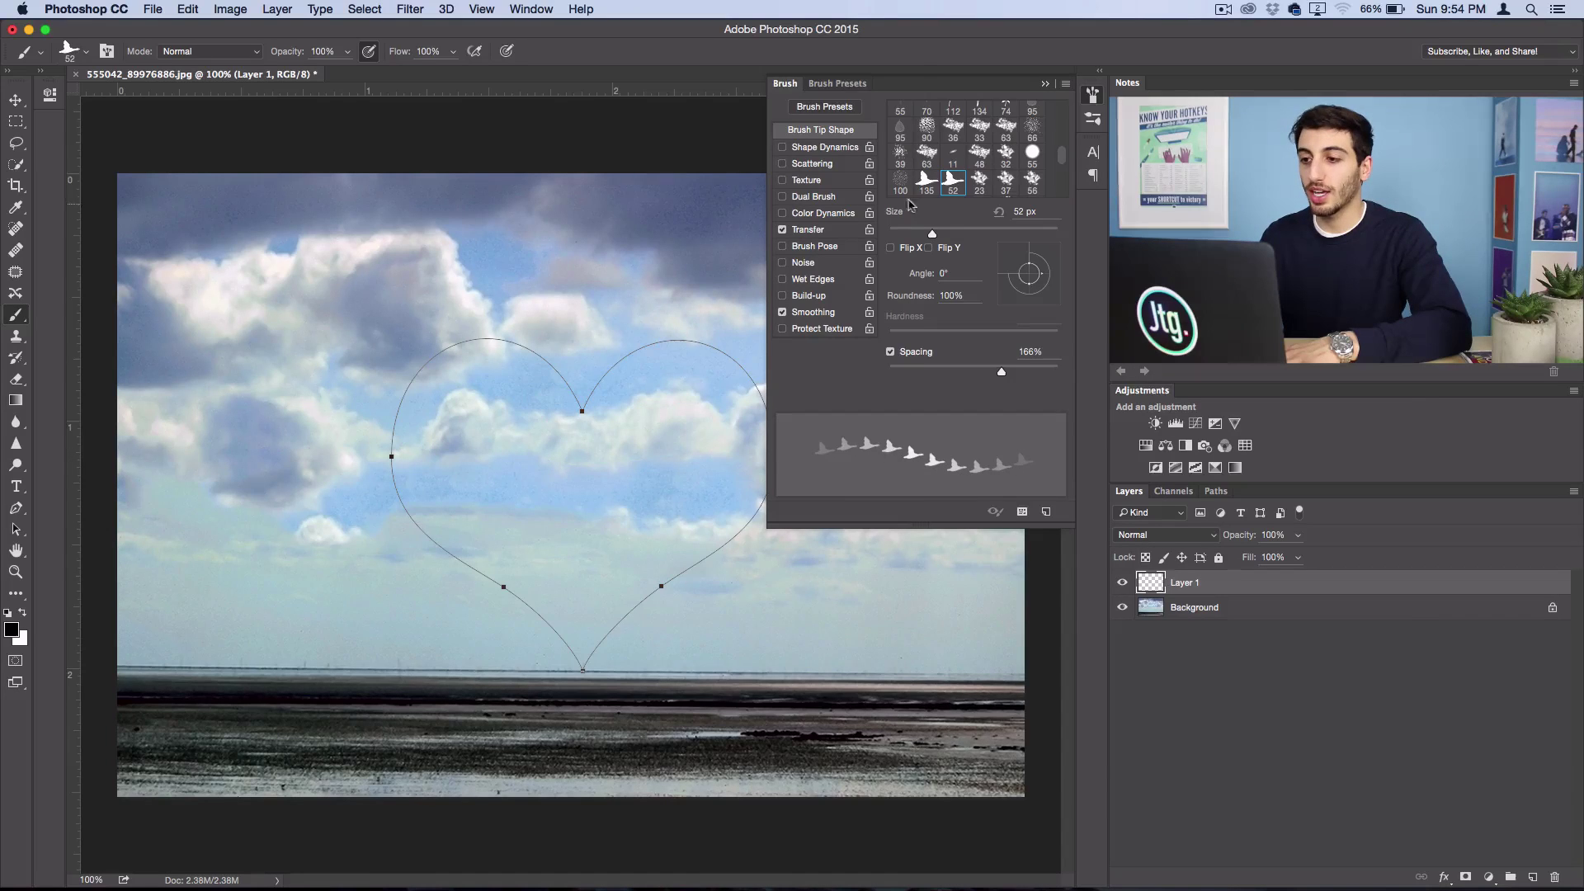
Enable Scattering at 291% and Shape Dynamics with 52% Size Jitter on the goose brush
click(812, 163)
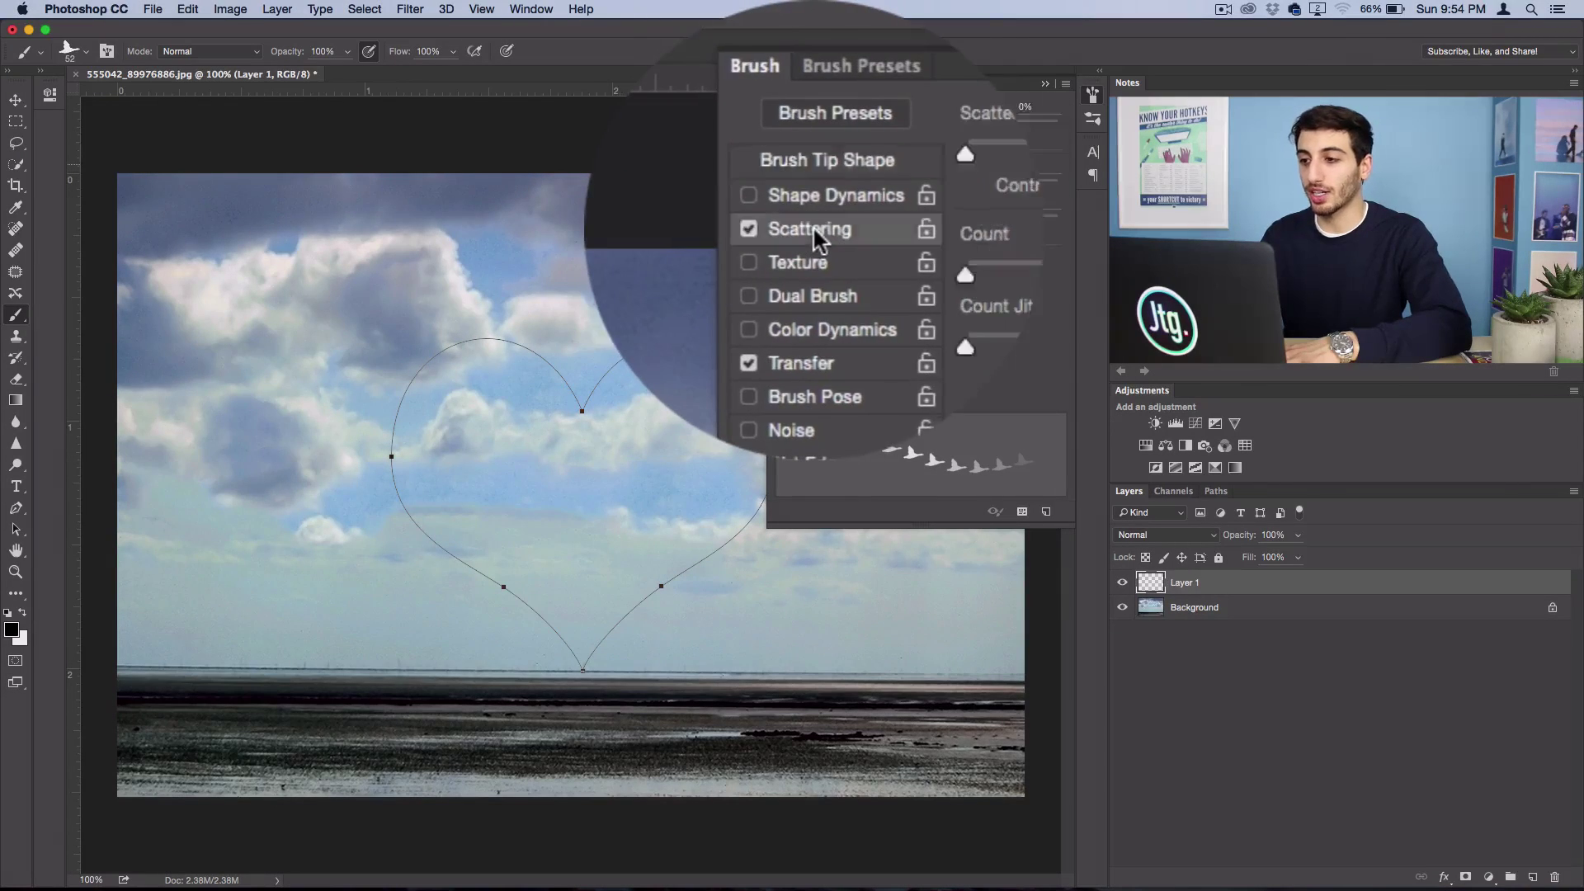
drag(890, 122, 939, 126)
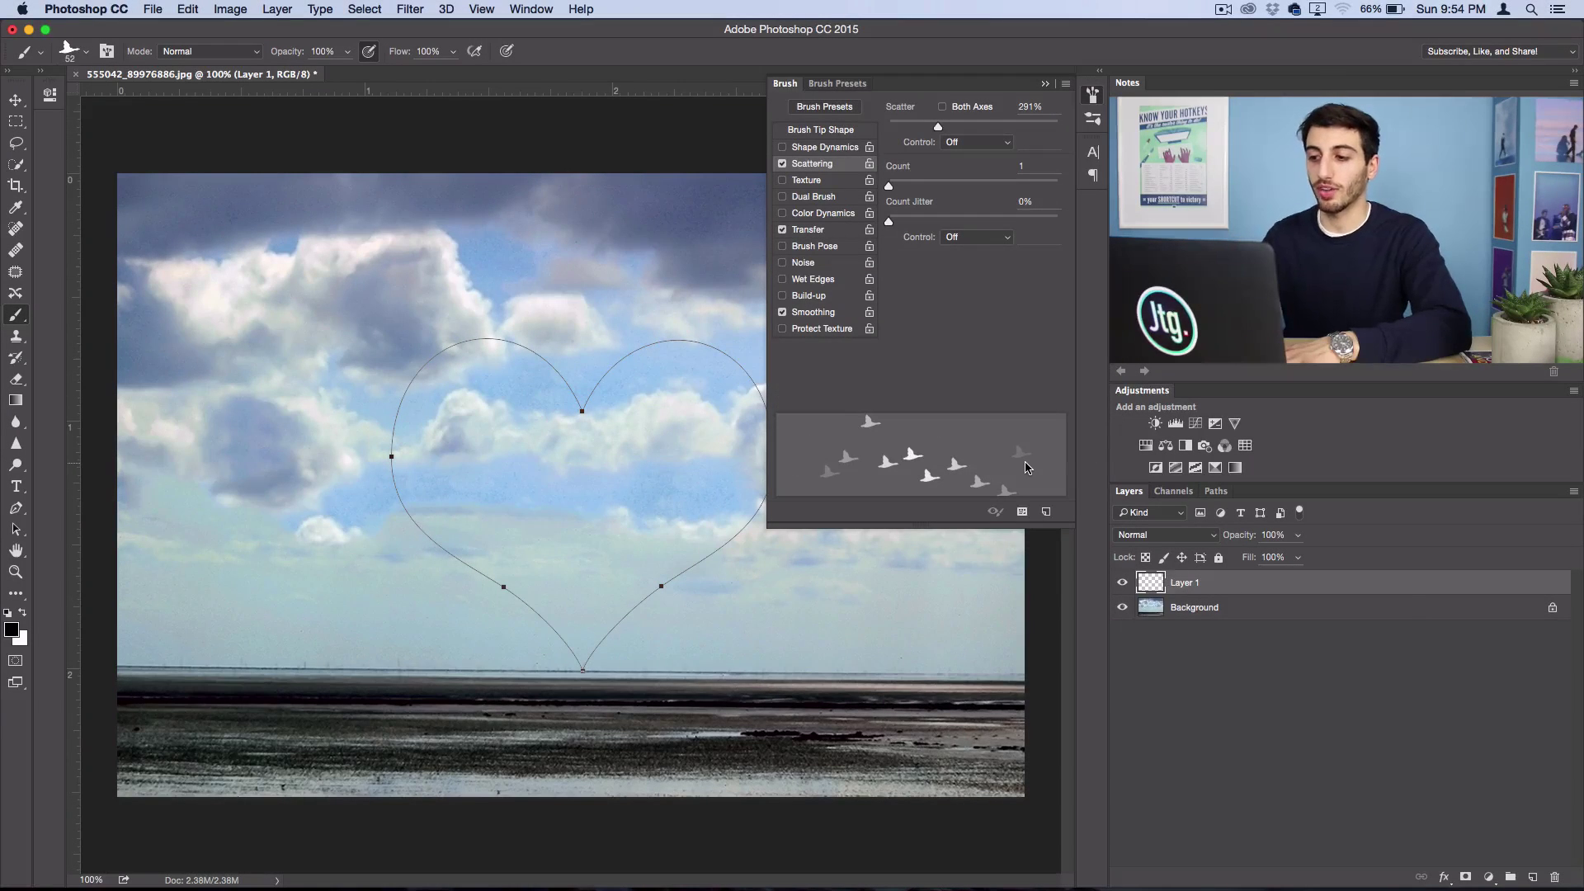
click(817, 149)
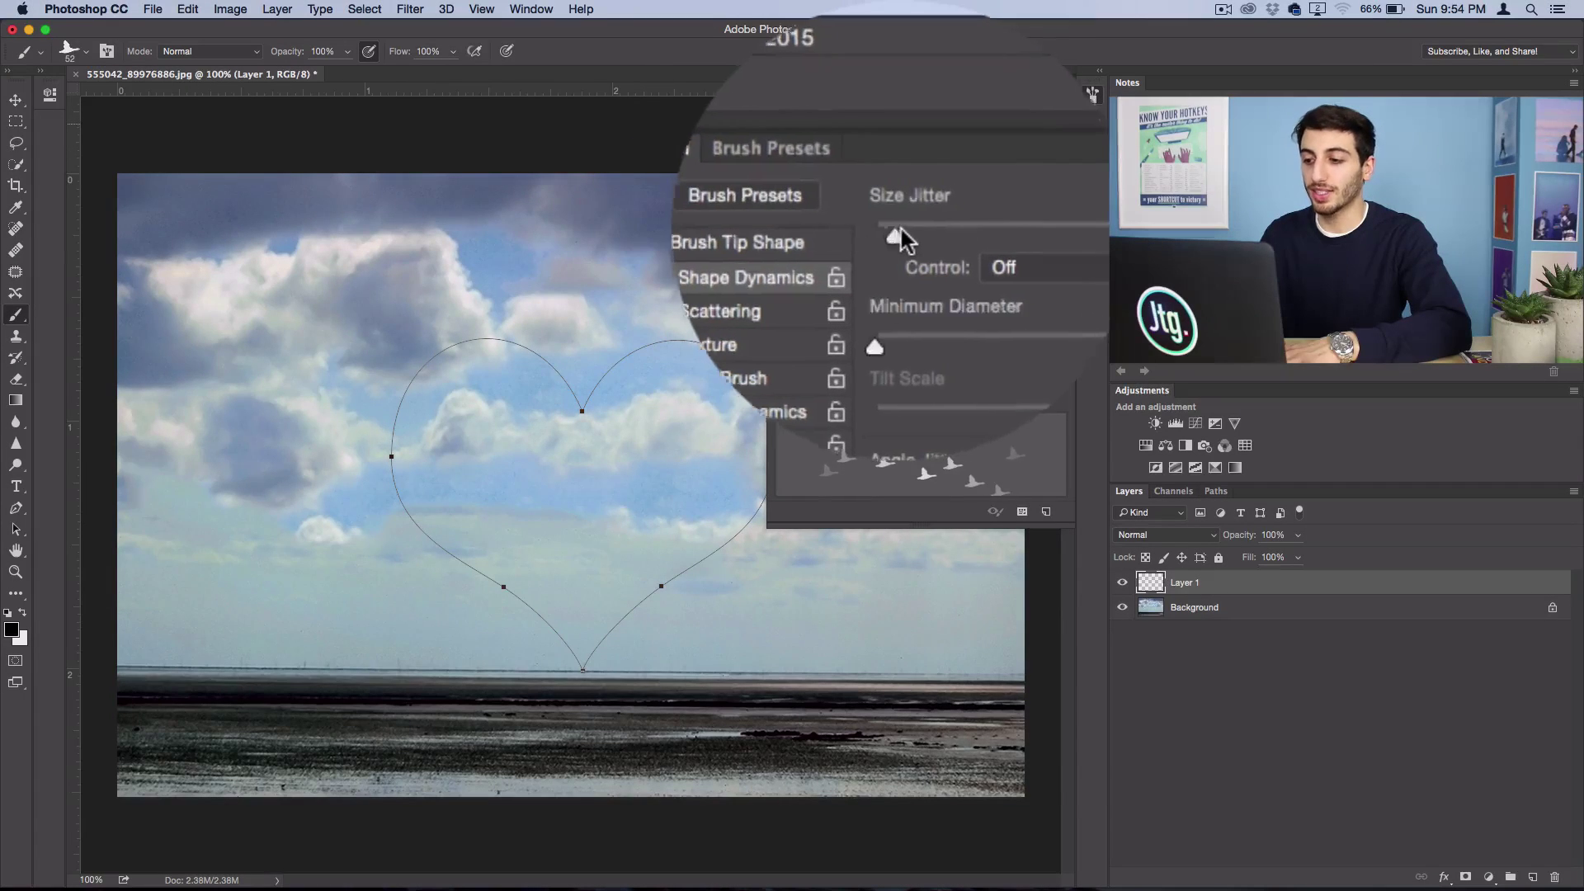
drag(866, 125, 974, 125)
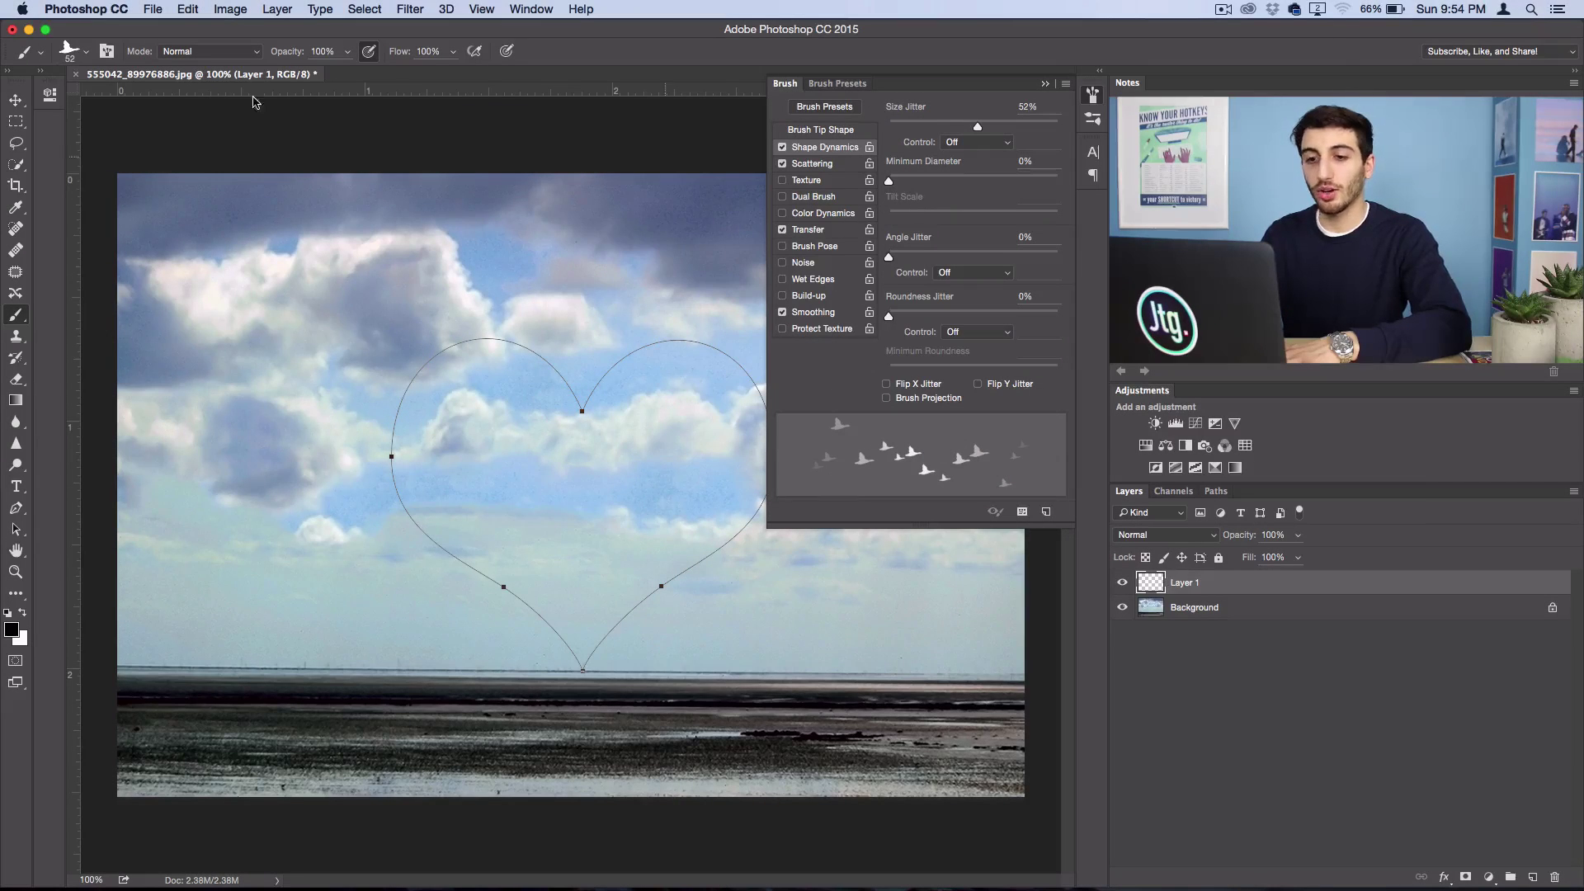
Close the Brush panel and drop the goose brush size from 52 px to 39 px
click(1092, 97)
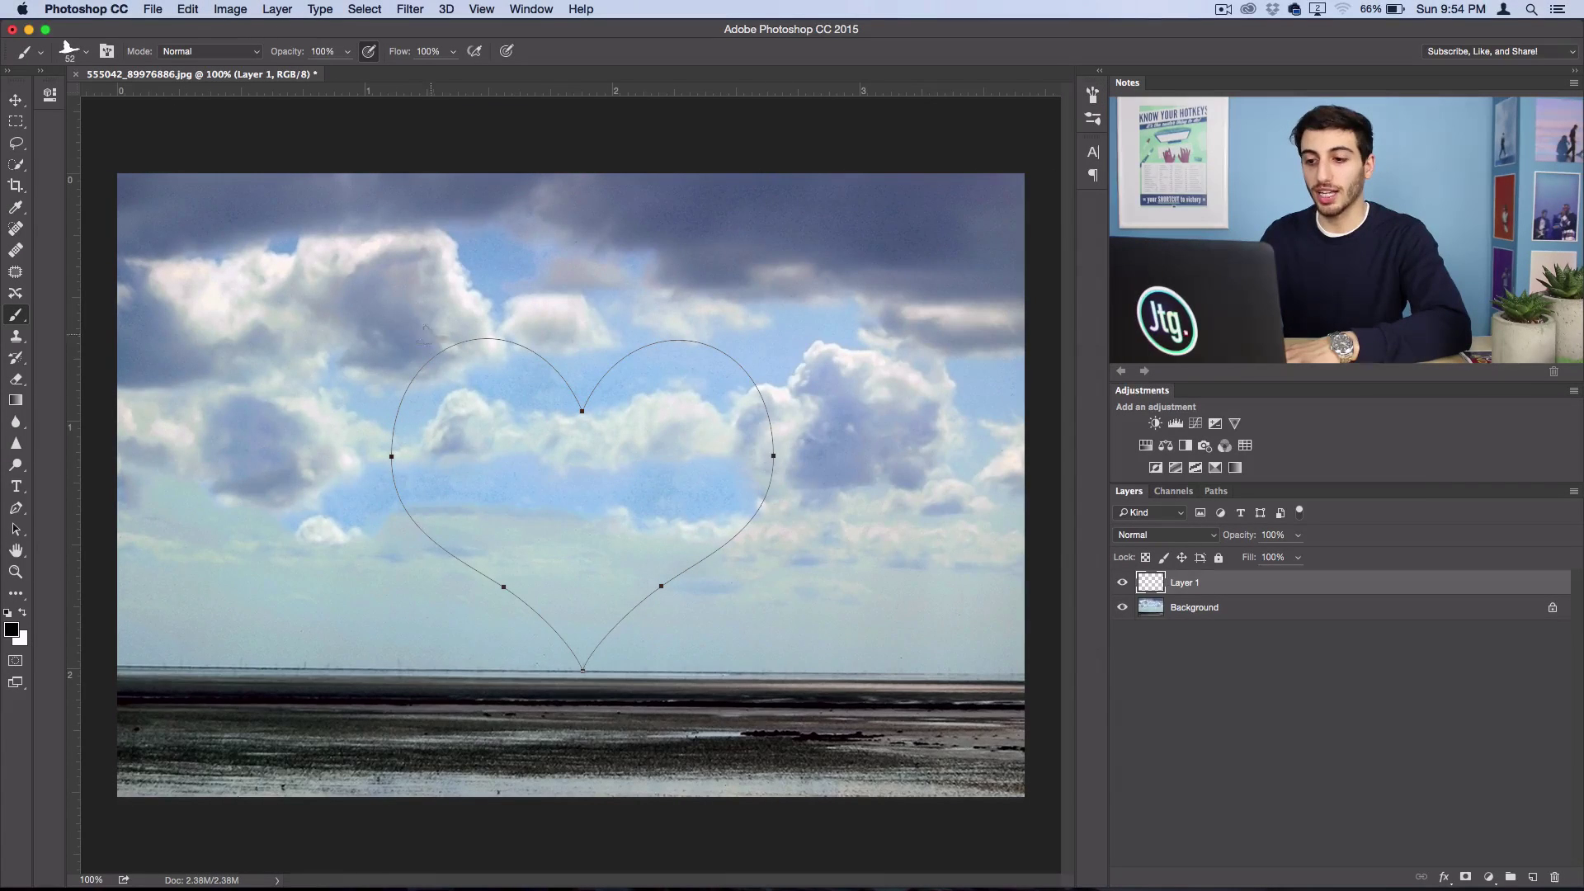
click(84, 55)
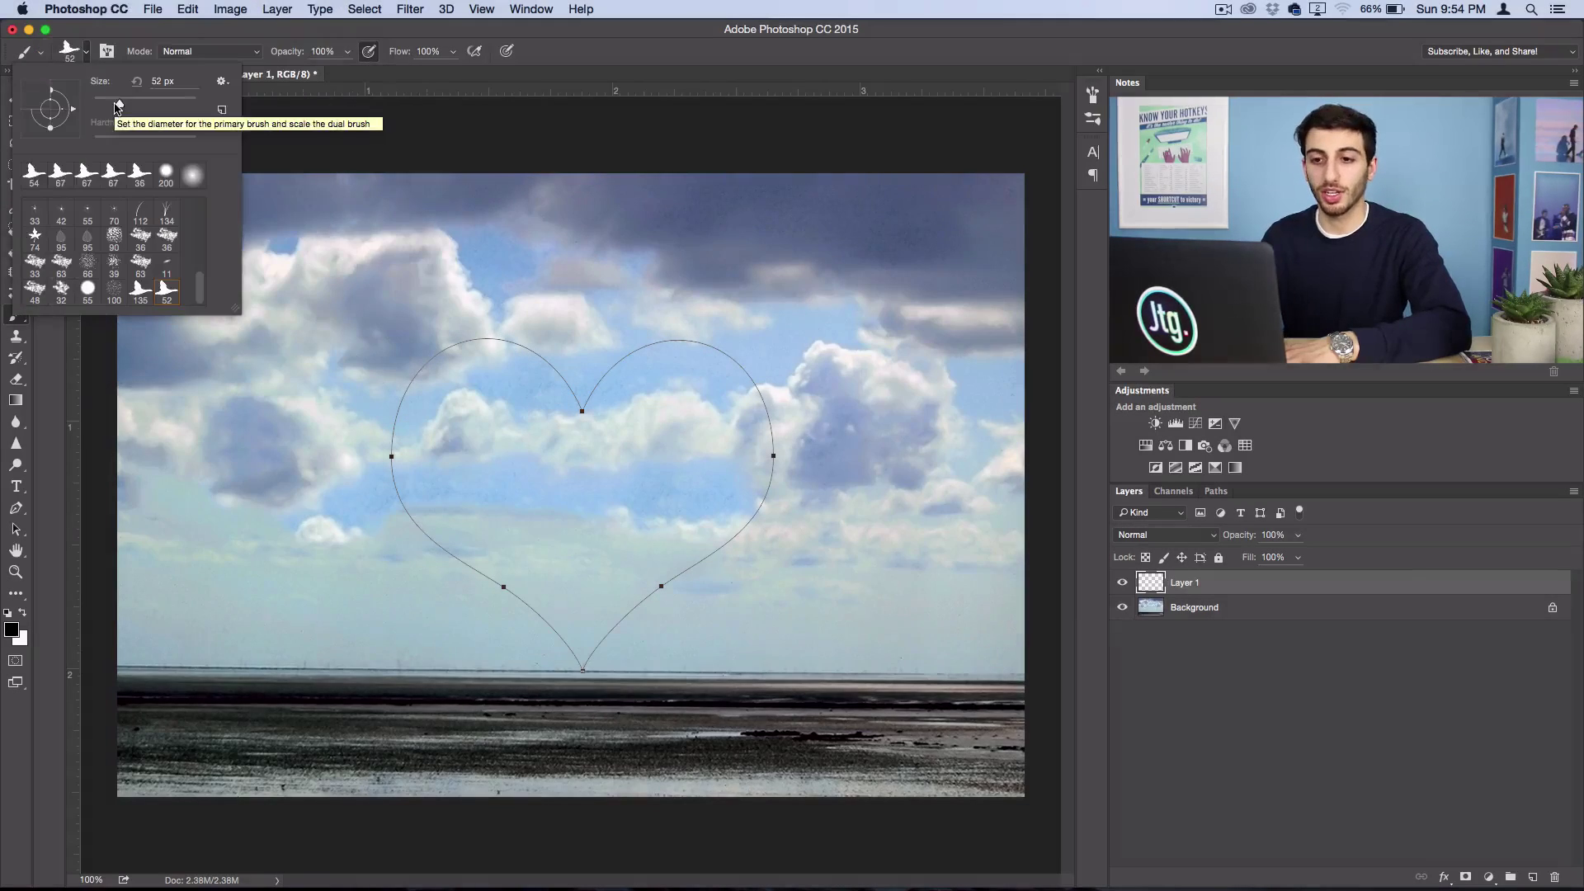
click(114, 103)
click(96, 54)
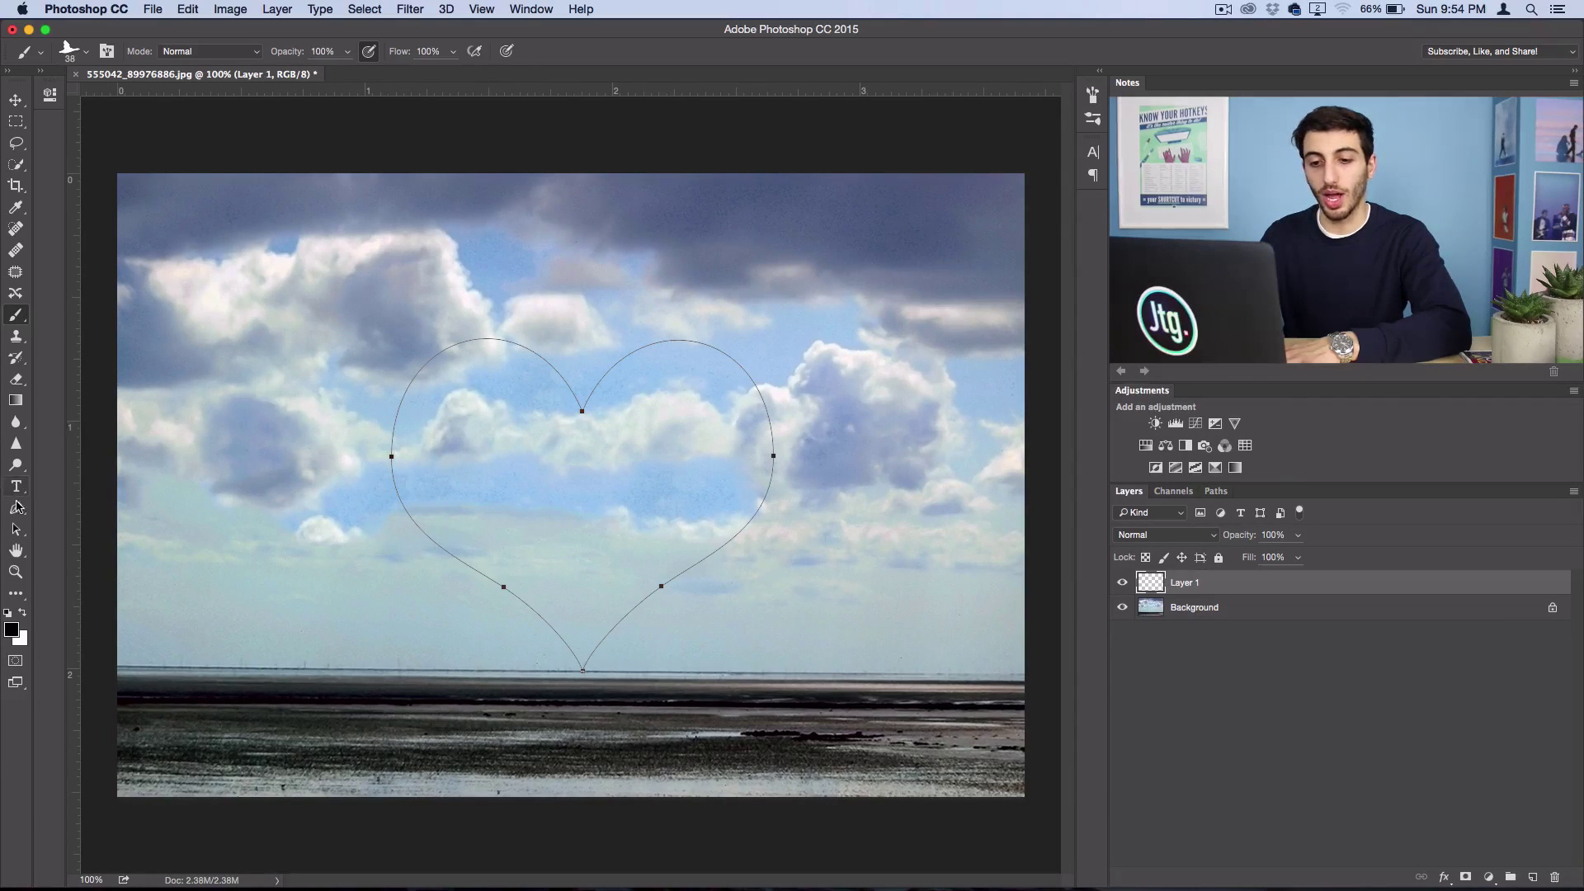
click(16, 507)
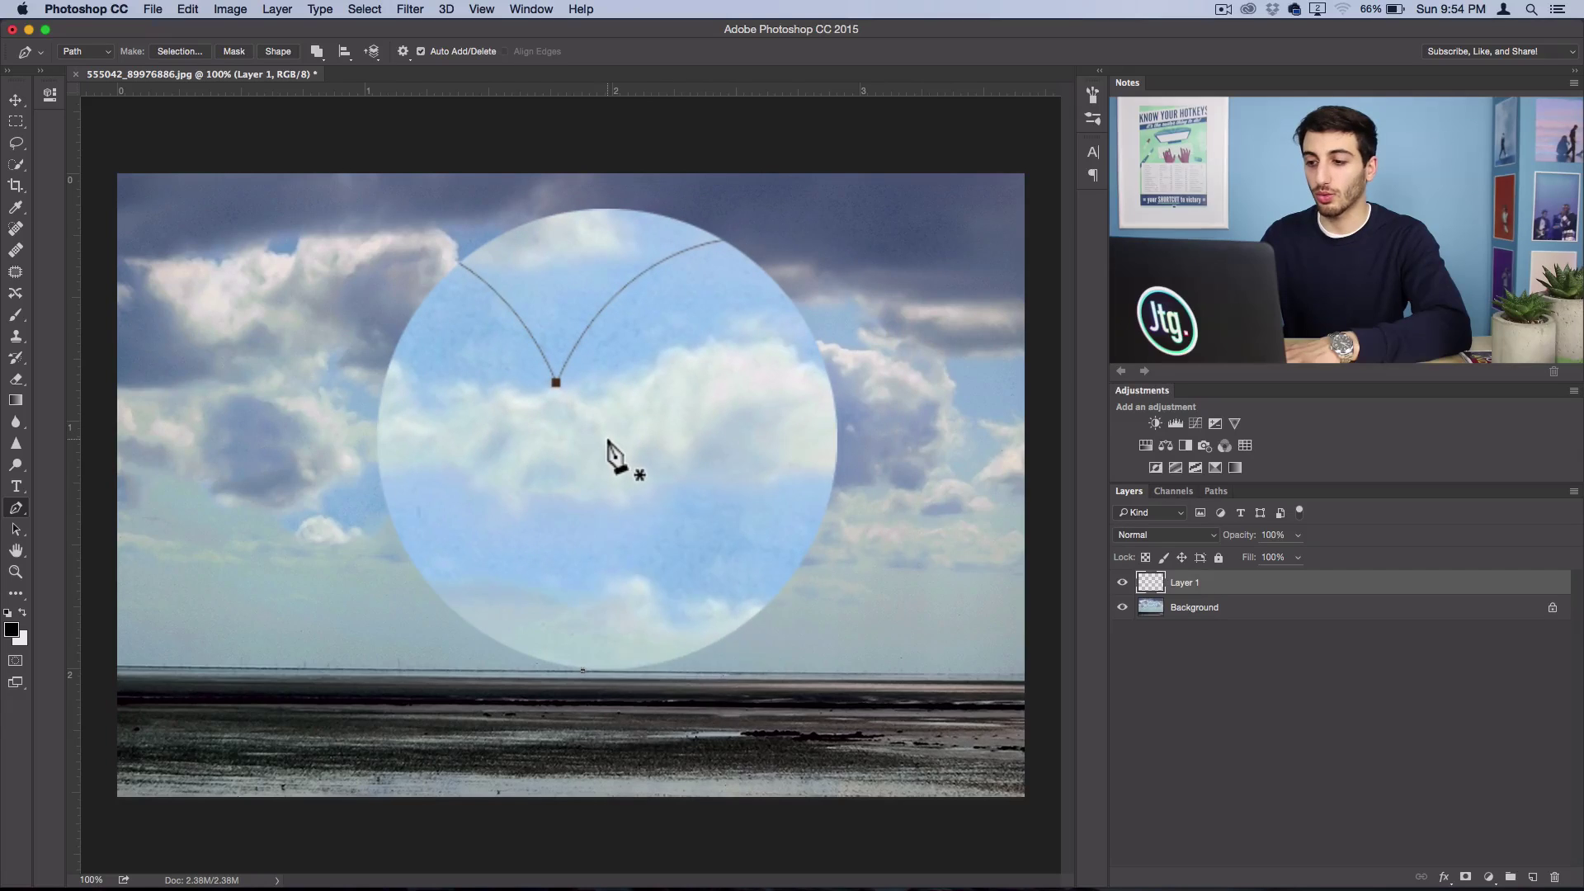
right_click(608, 443)
click(635, 548)
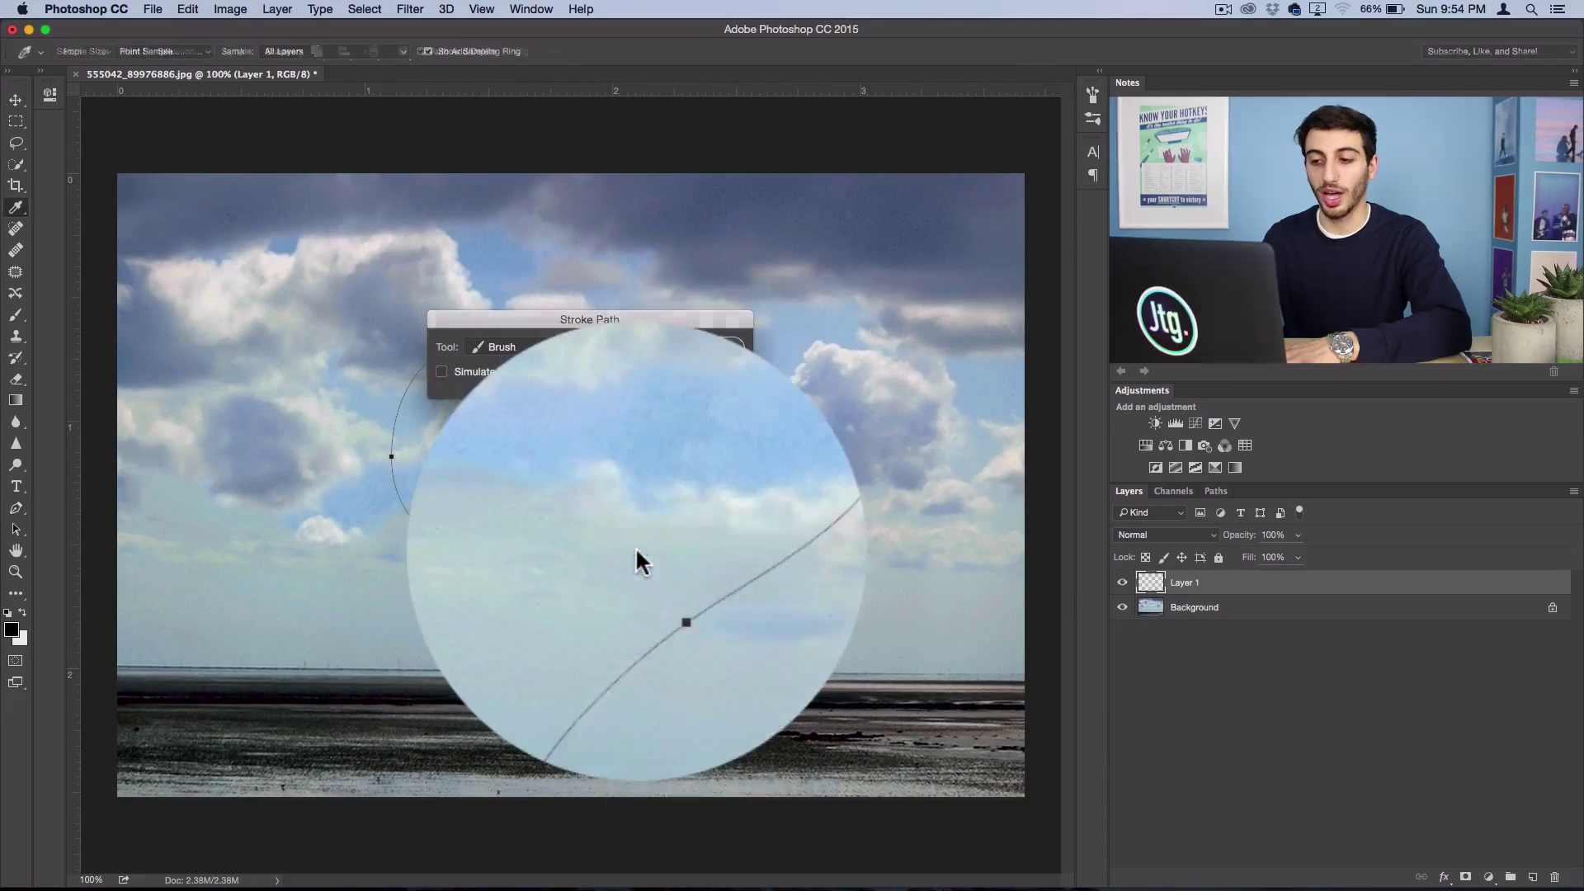
click(718, 347)
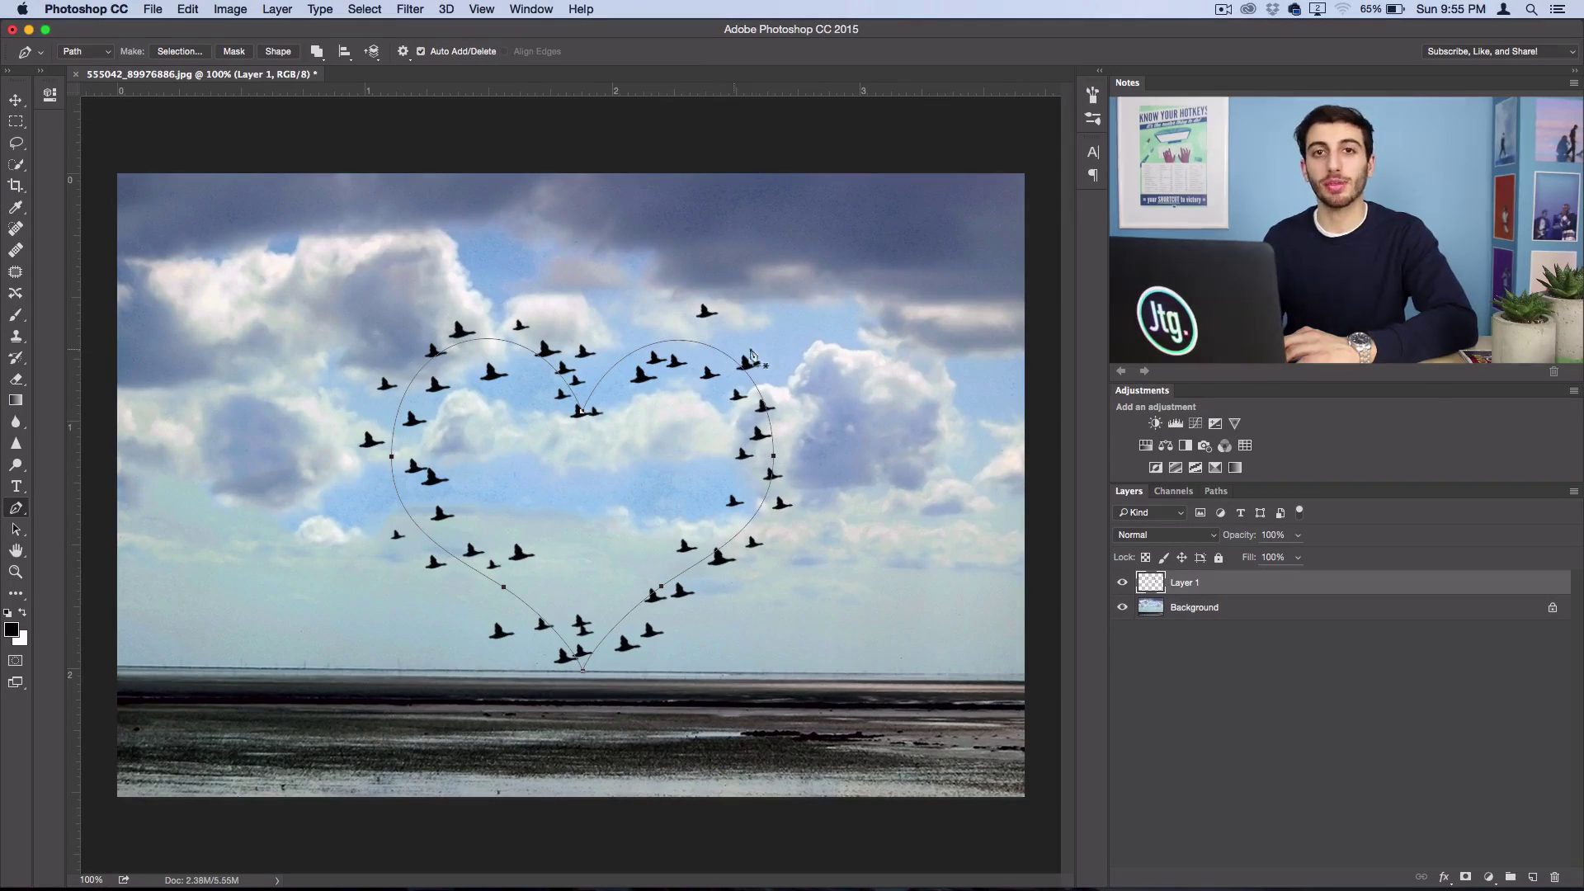
key(ctrl+z)
key(b)
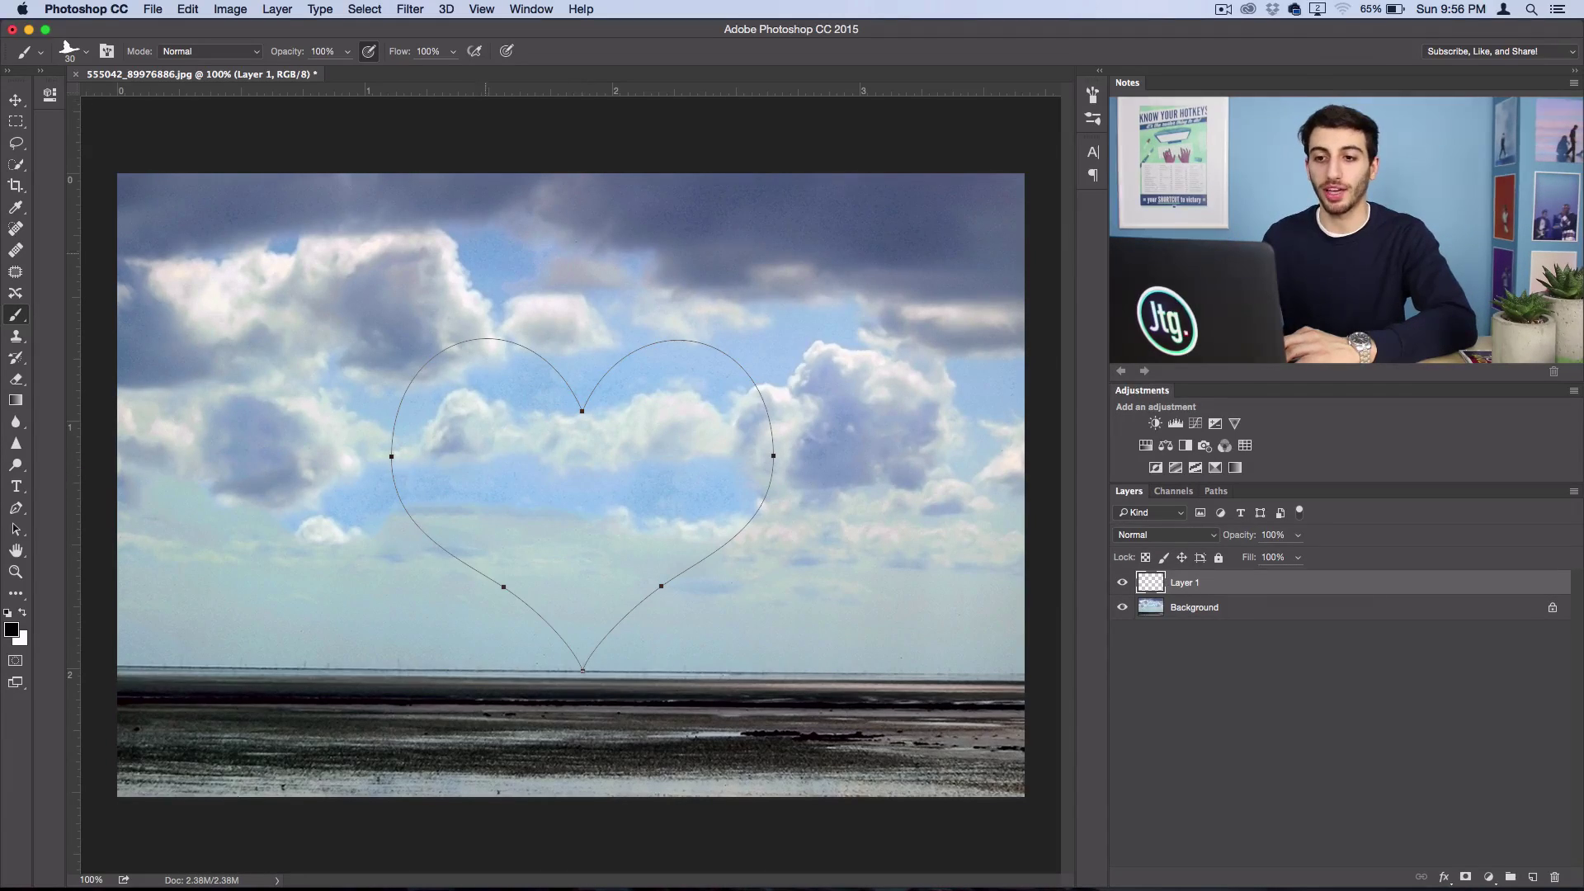
Stroke the heart path with the 30 px goose brush
click(86, 52)
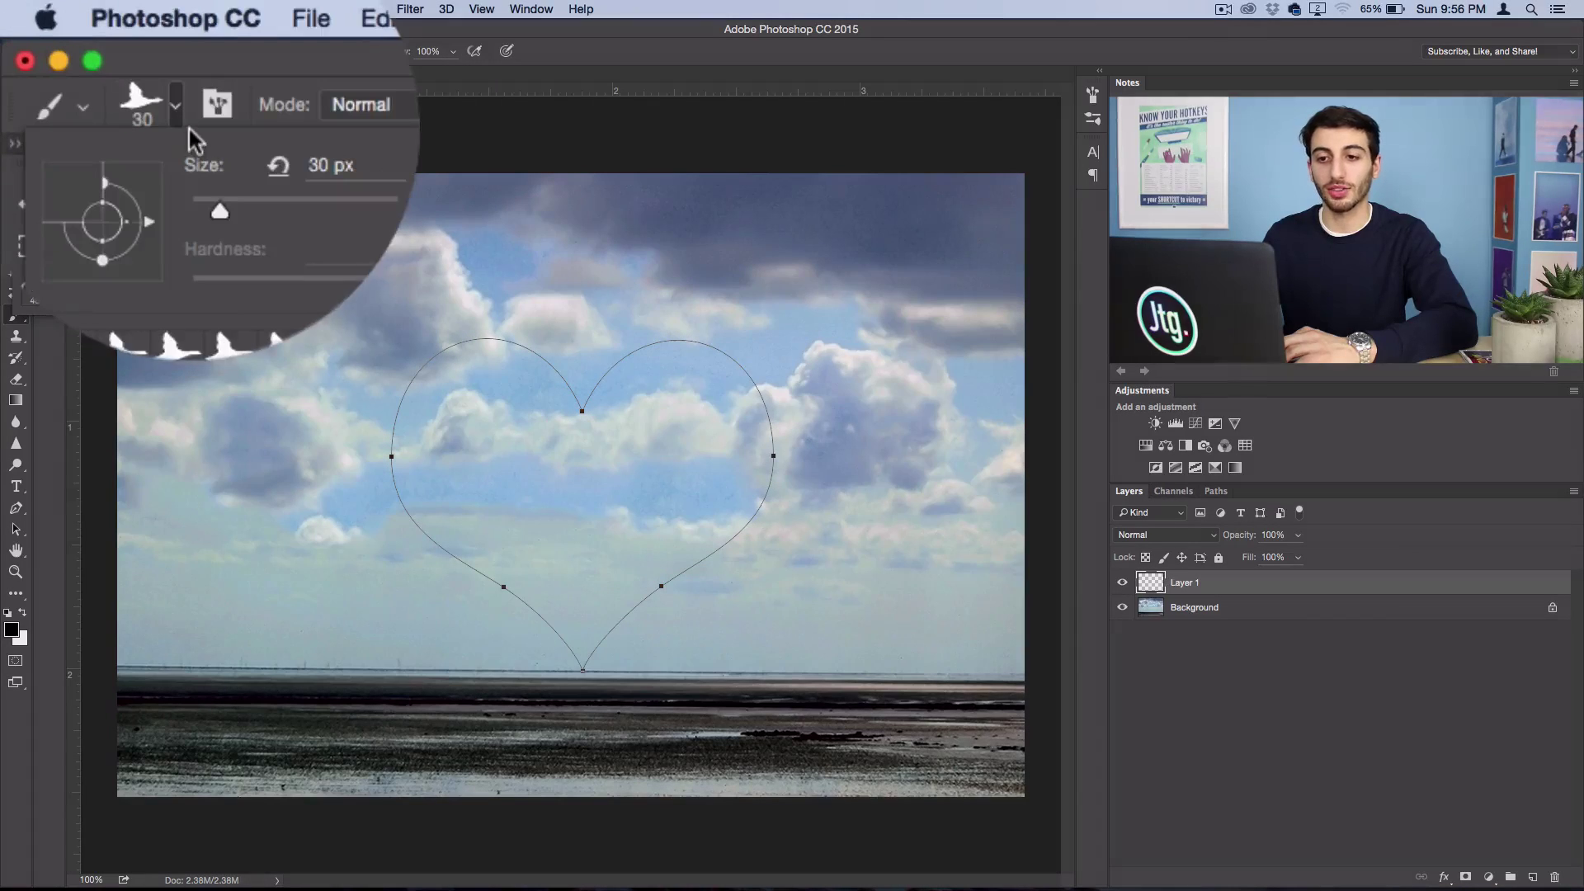
click(16, 508)
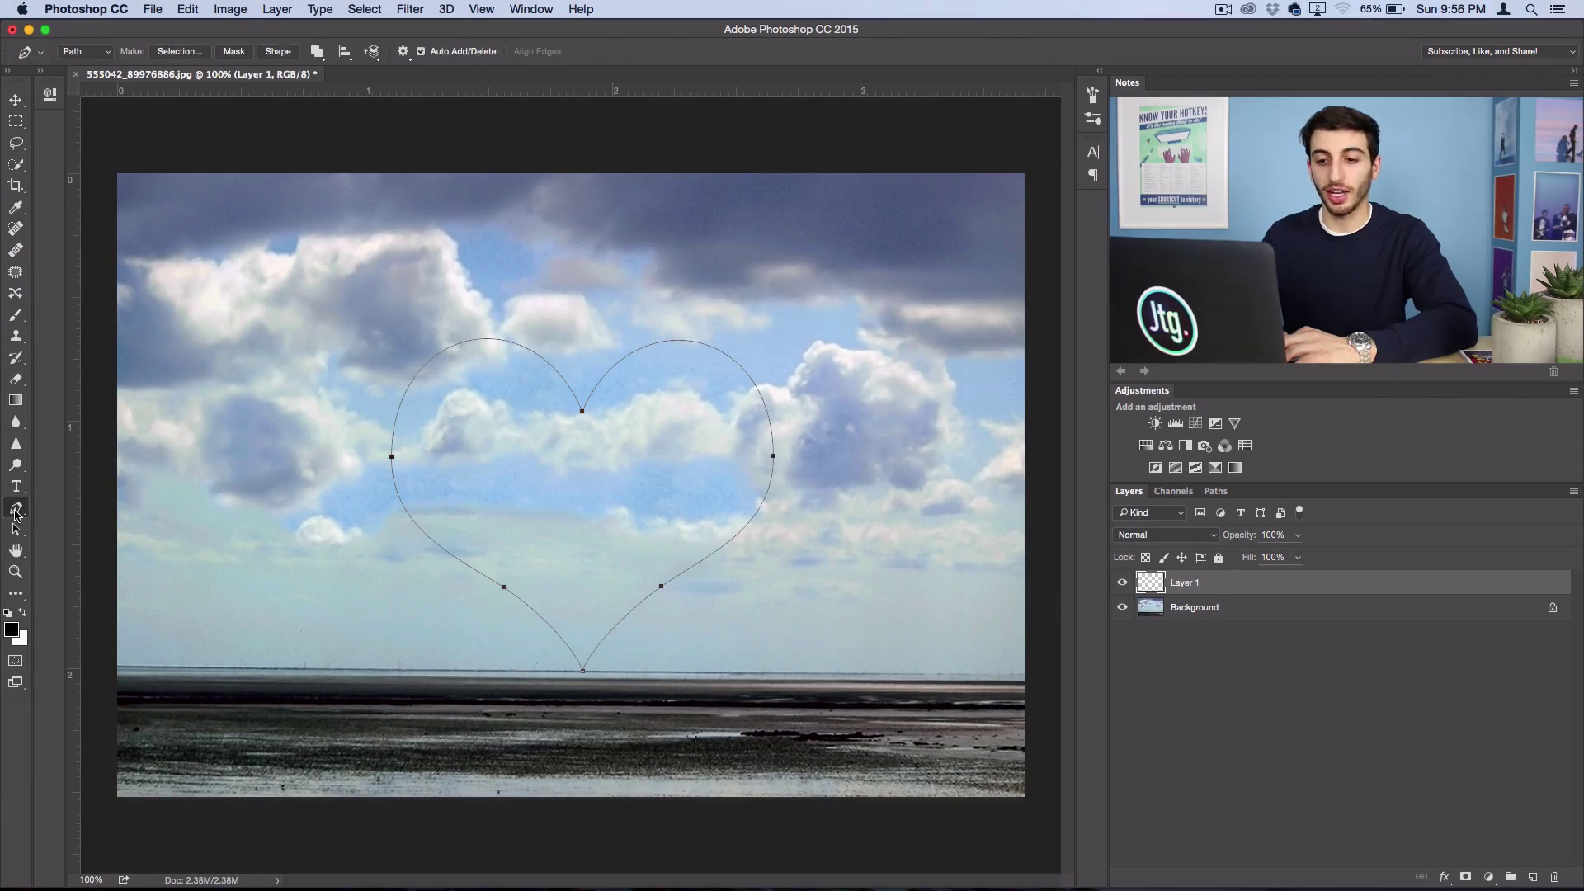
right_click(526, 502)
click(615, 608)
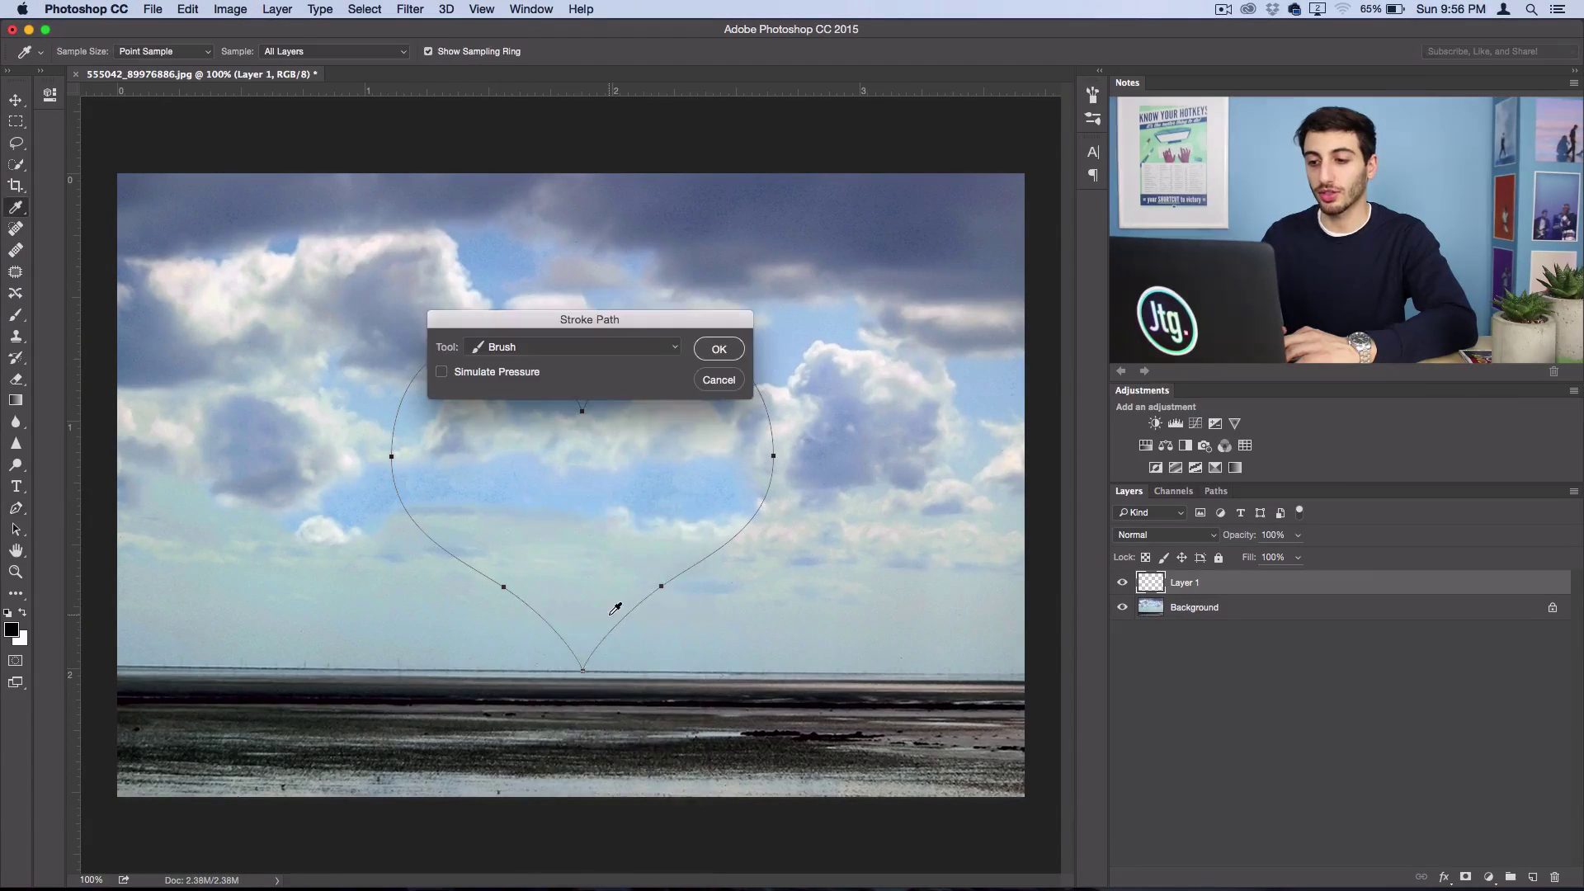
click(719, 350)
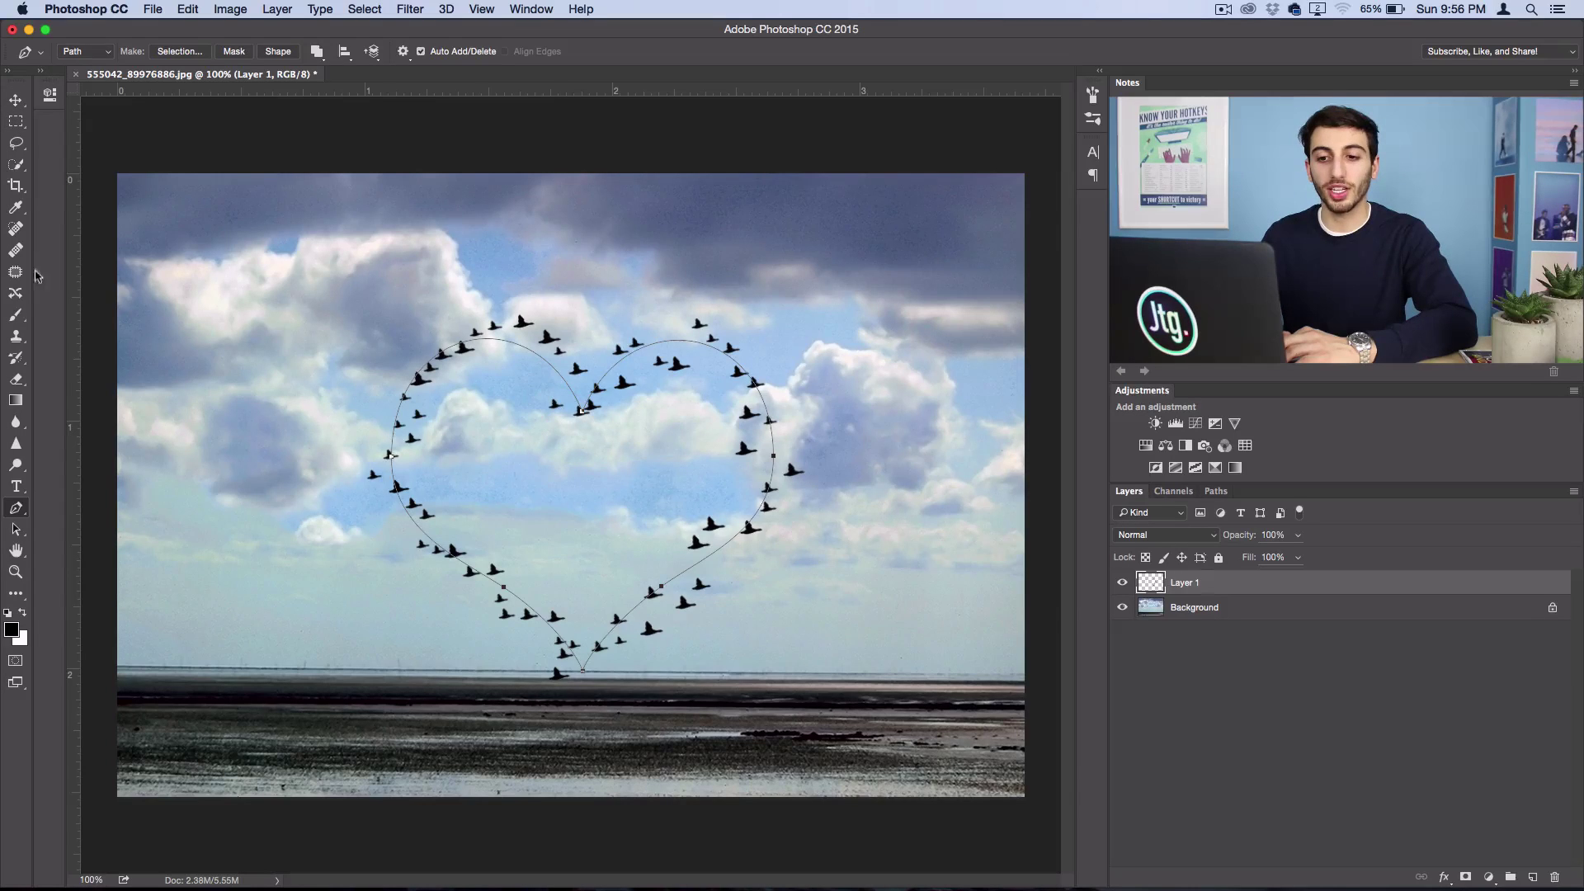
Set the brush size to 15 px and stroke the heart path a second time
click(16, 315)
click(87, 51)
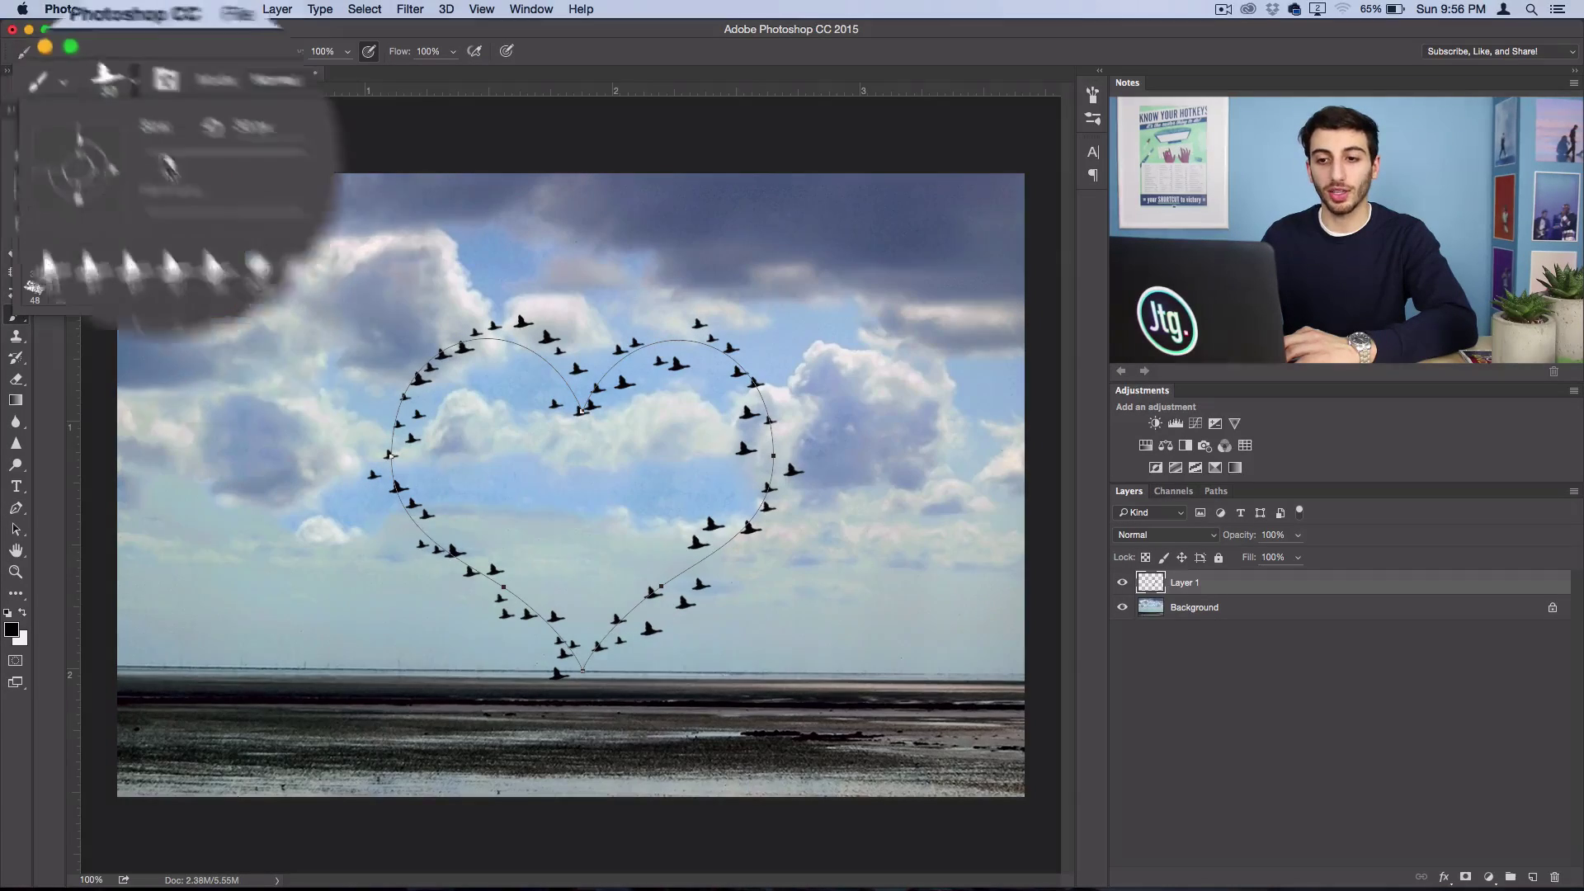
text(15)
key(Return)
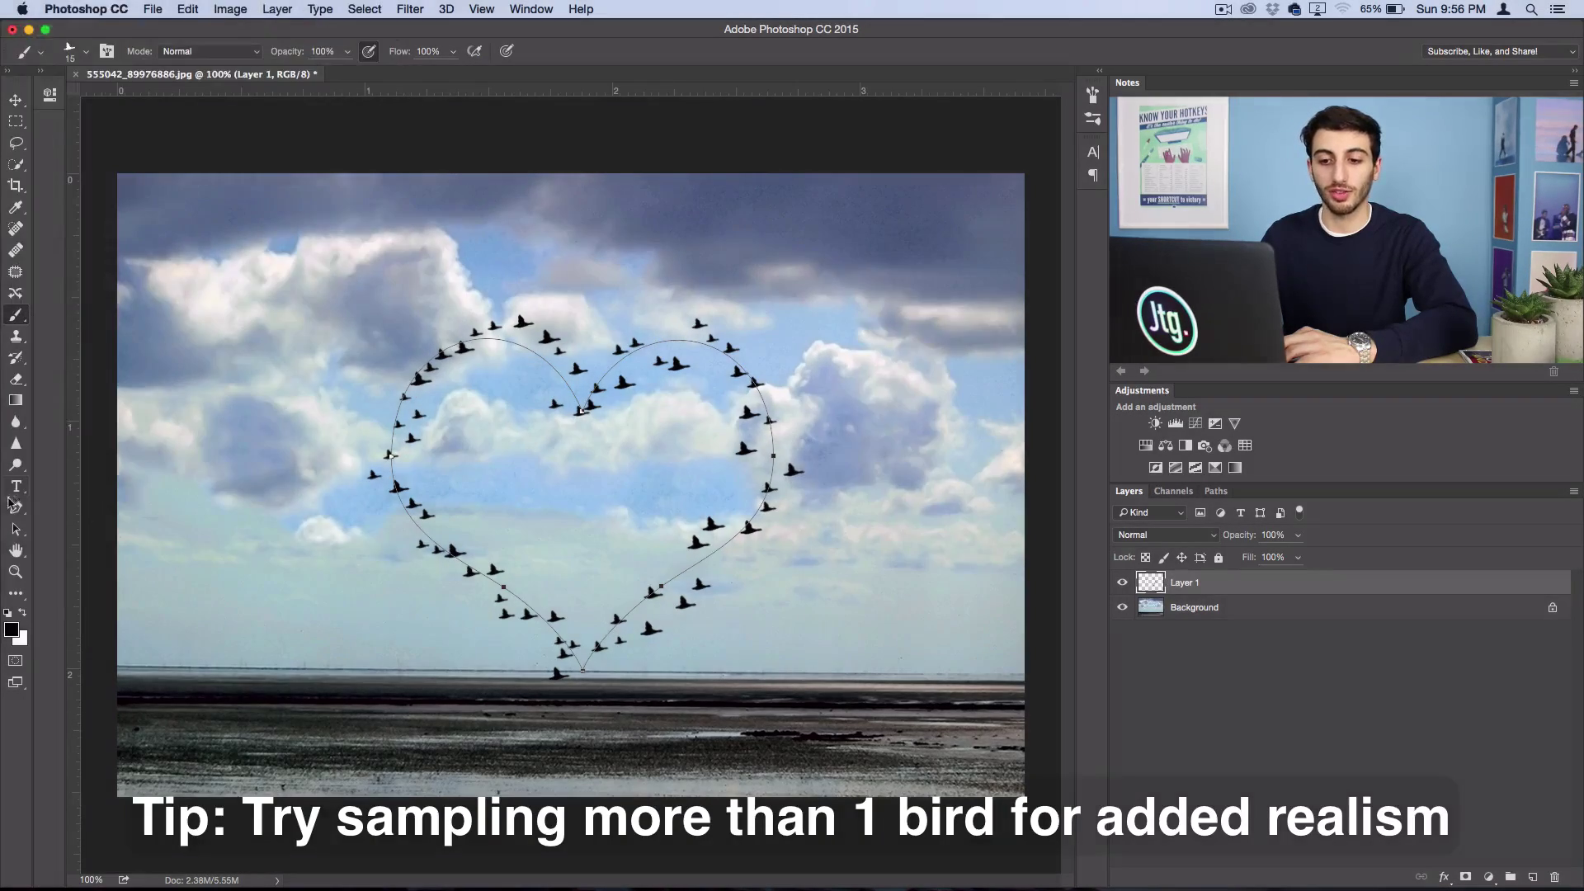
right_click(657, 477)
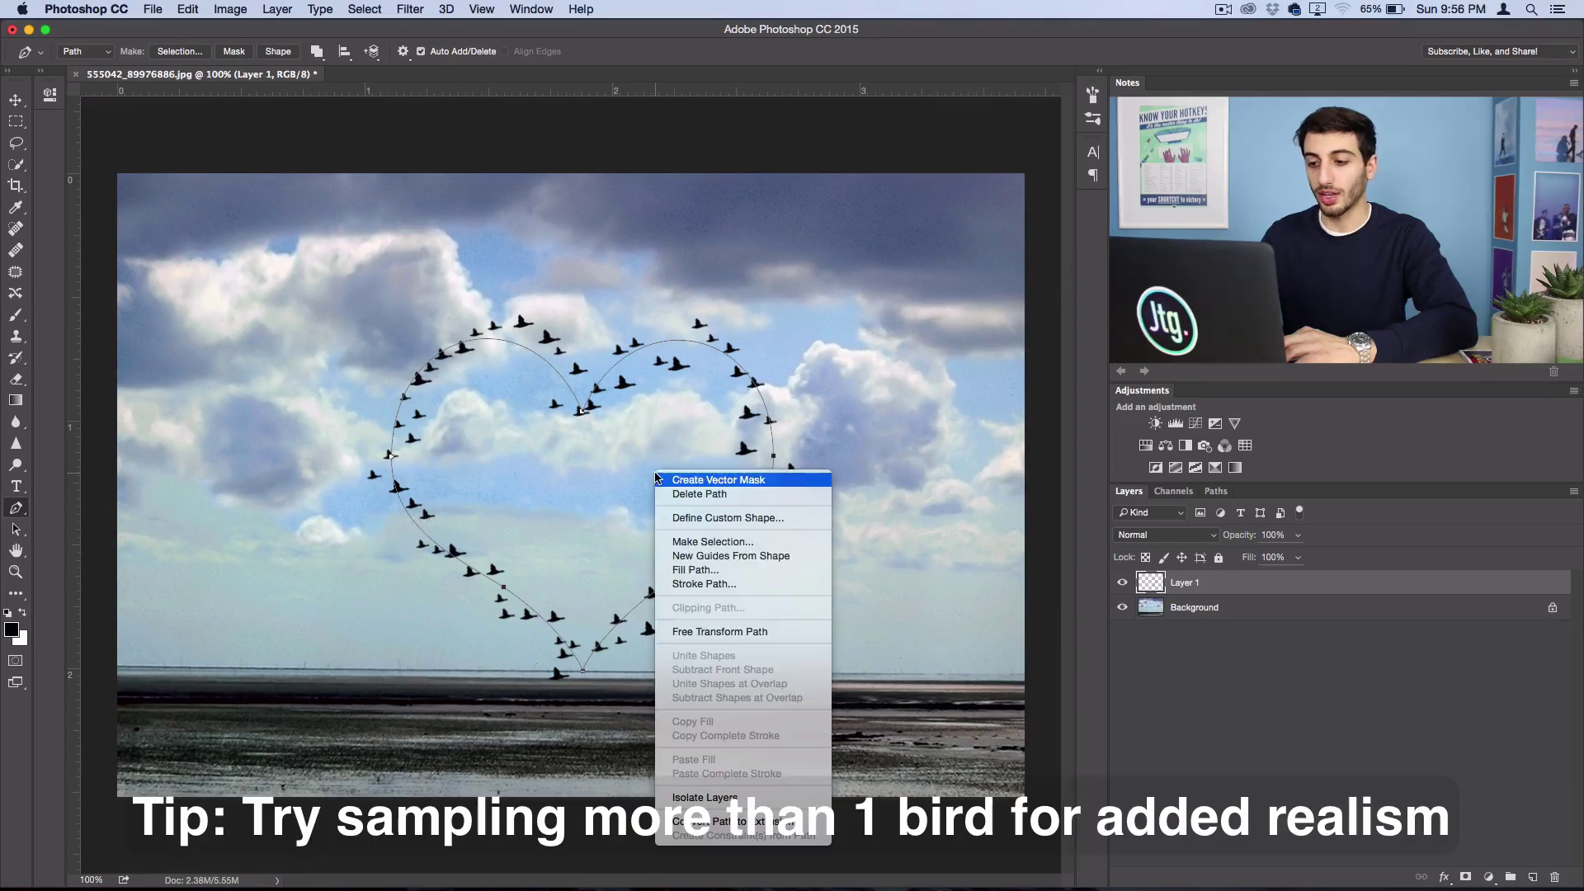
click(711, 584)
click(718, 350)
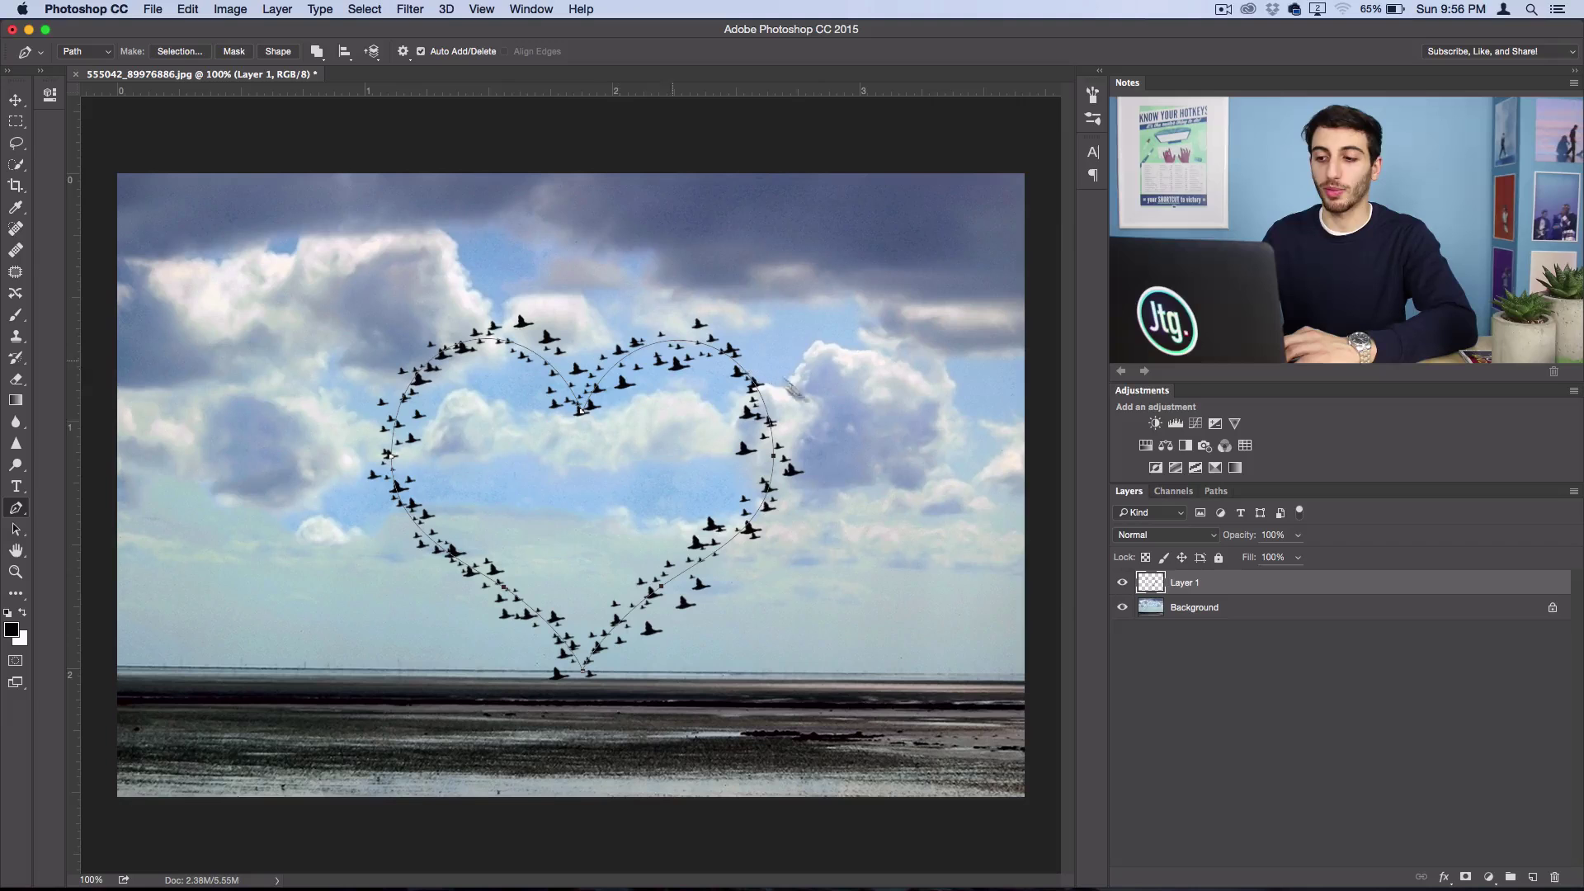
Delete the heart path outline and move the goose heart on Layer 1 upward
right_click(568, 472)
click(597, 482)
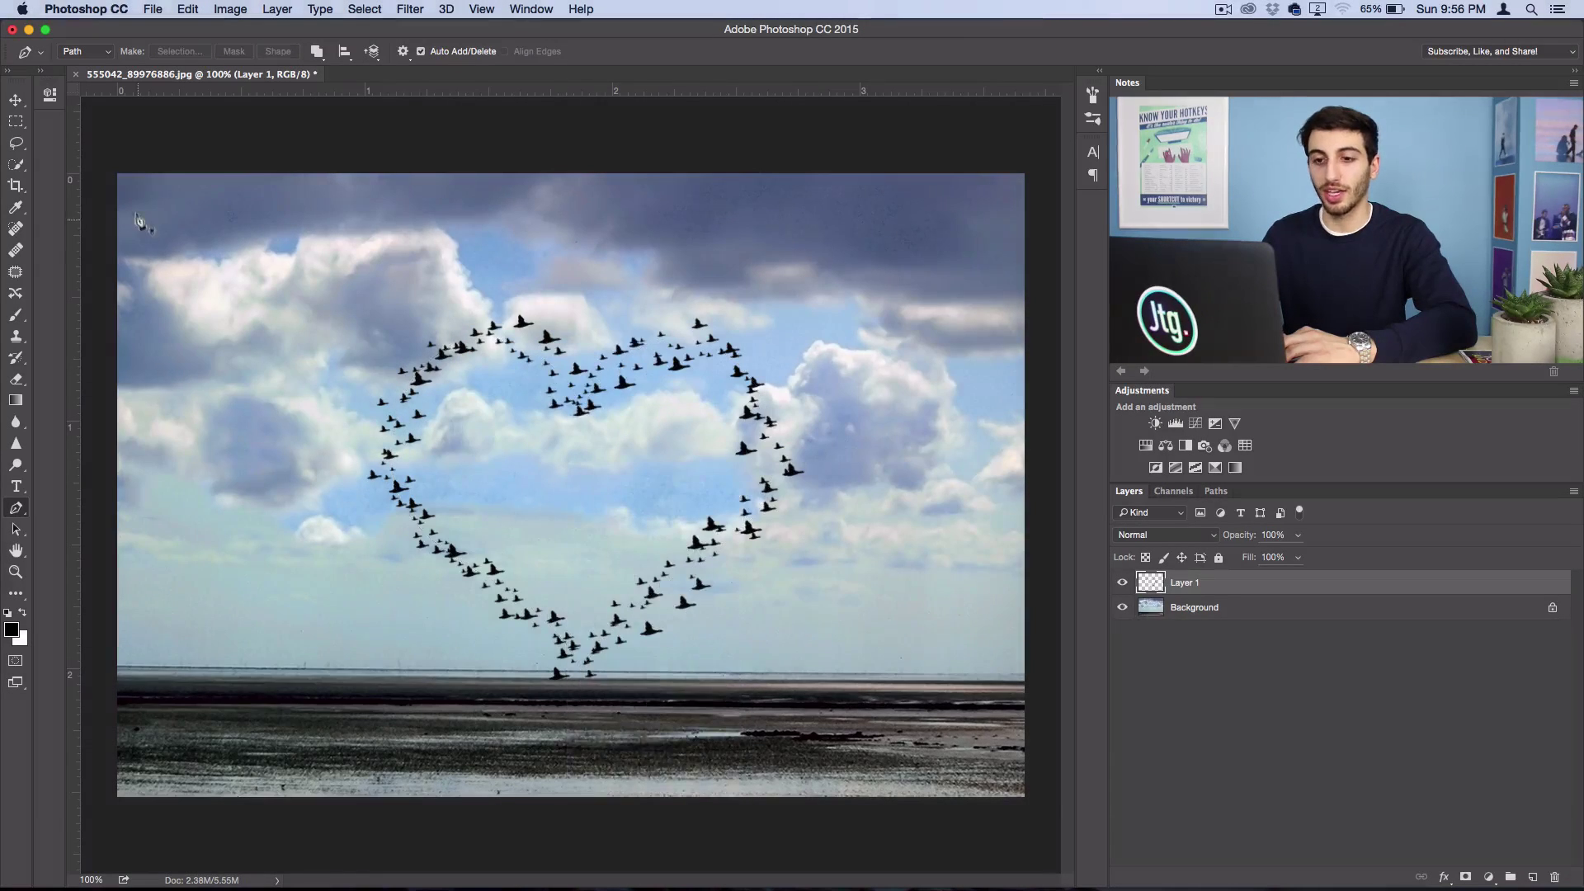
click(15, 100)
drag(551, 496, 542, 438)
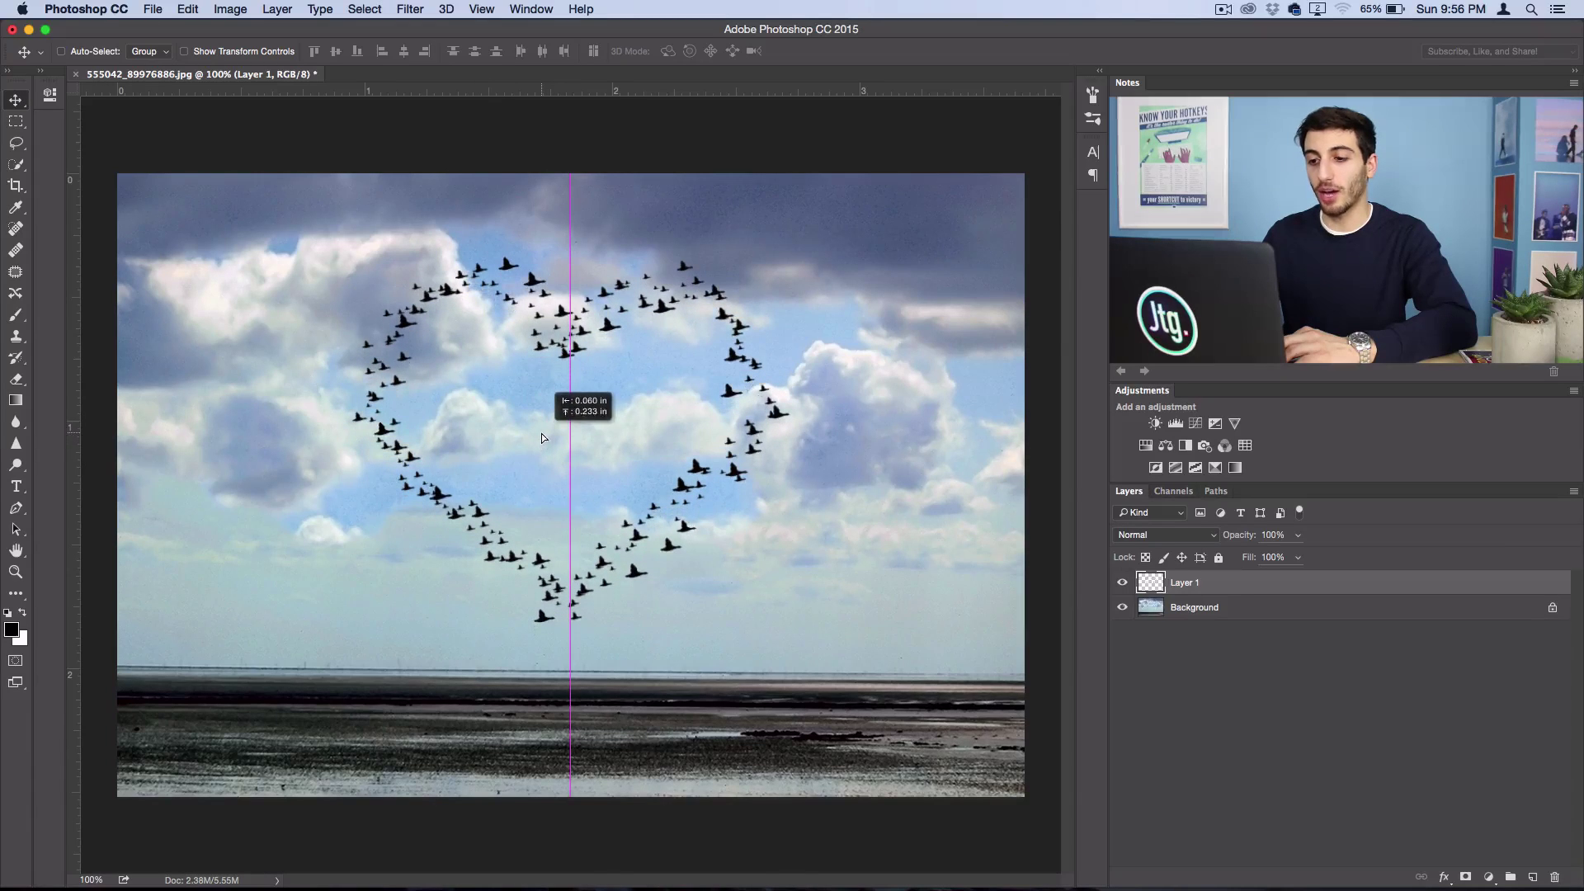